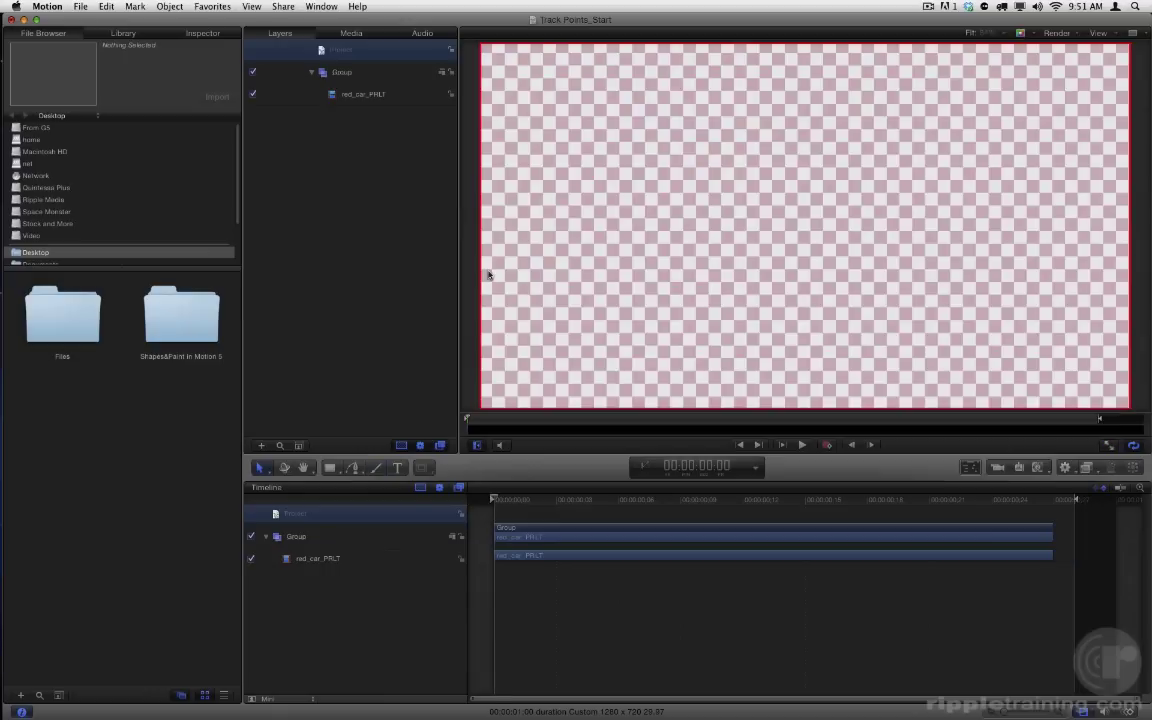
# Step: Preview the red car clip's motion and return the playhead to the first frame
pyautogui.click(801, 445)
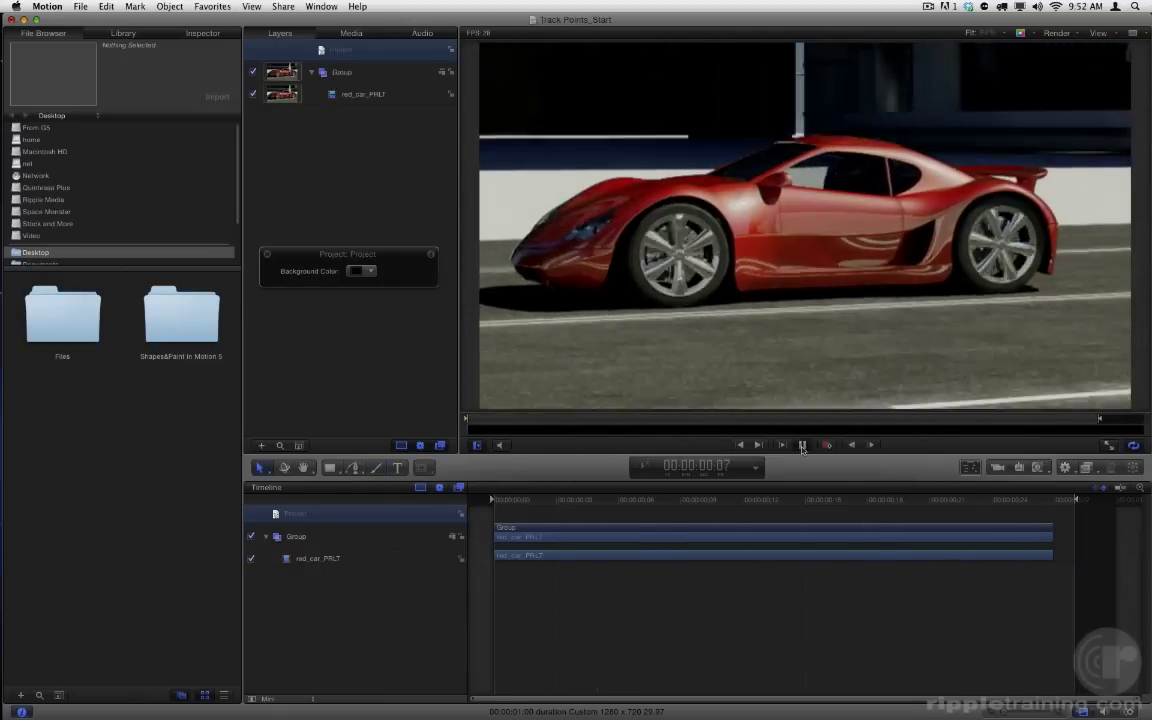
pyautogui.click(801, 445)
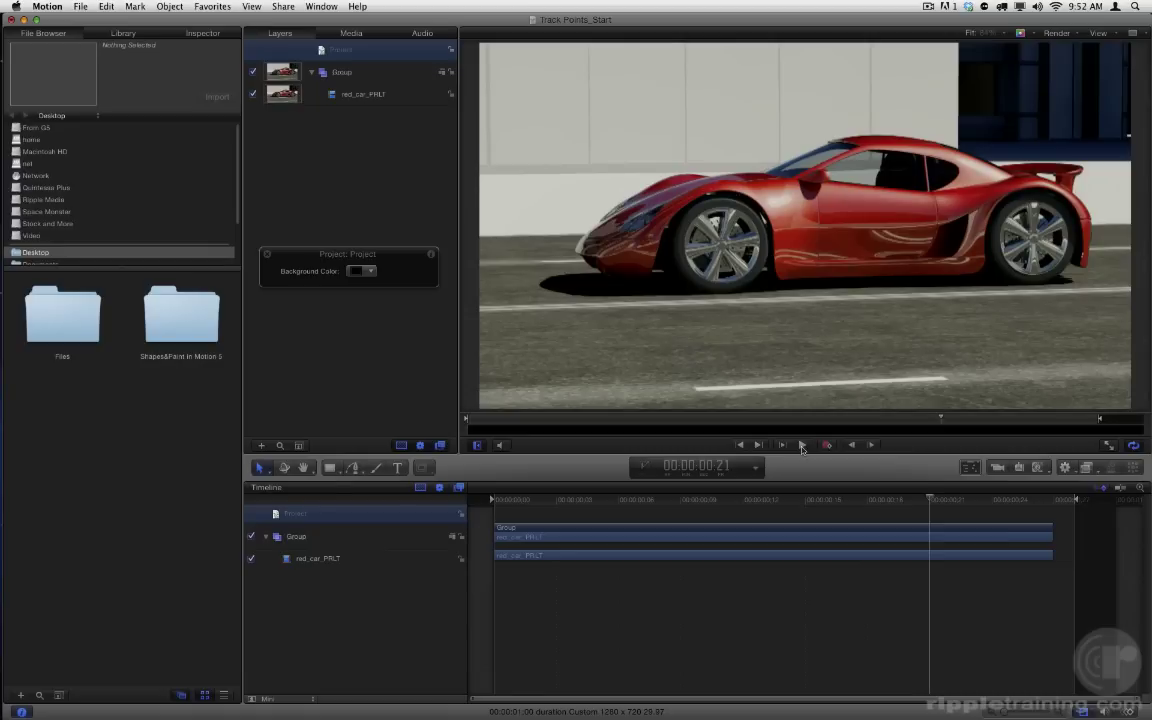
pyautogui.moveTo(836, 498); pyautogui.dragTo(495, 500)
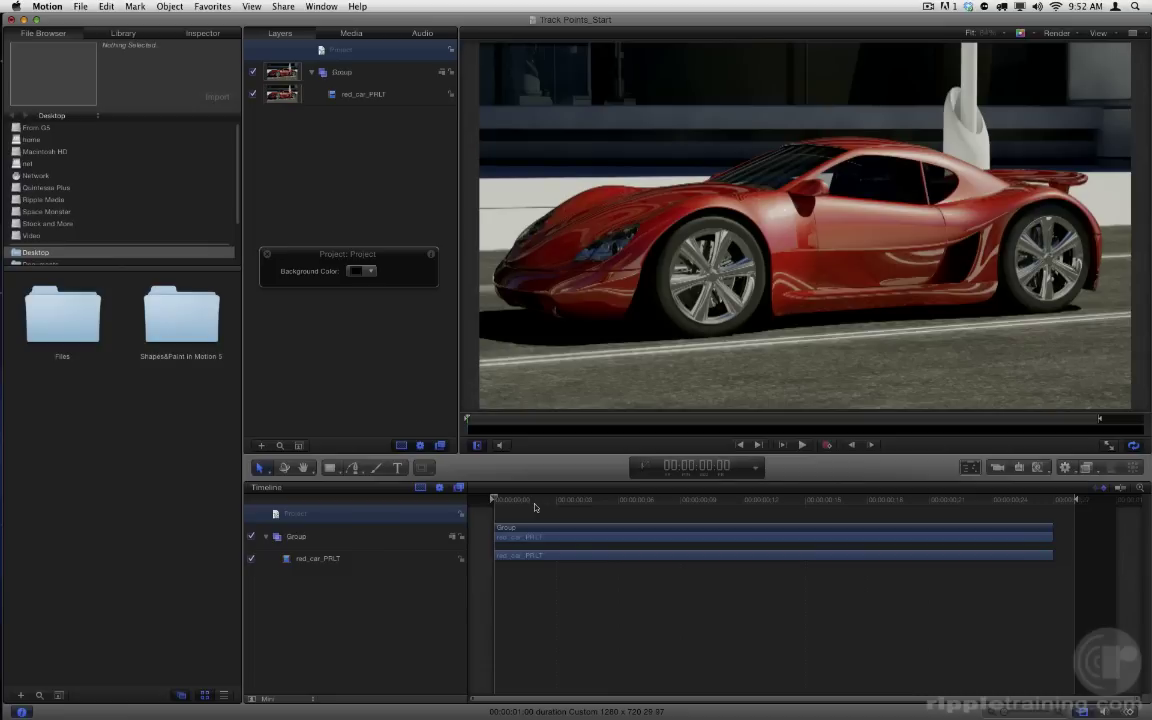
# Step: Draw a closed Bezier mask on the red_car_PRLT layer, tracing the outline of the car and its shadow
pyautogui.click(370, 93)
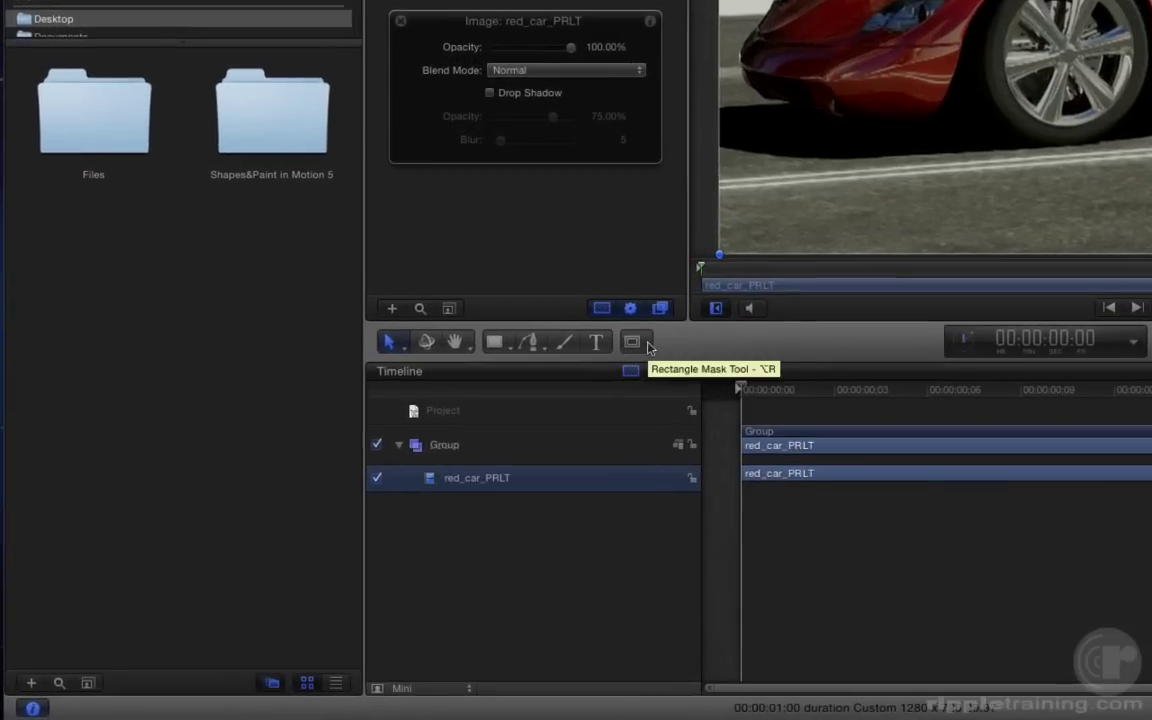
pyautogui.click(438, 463)
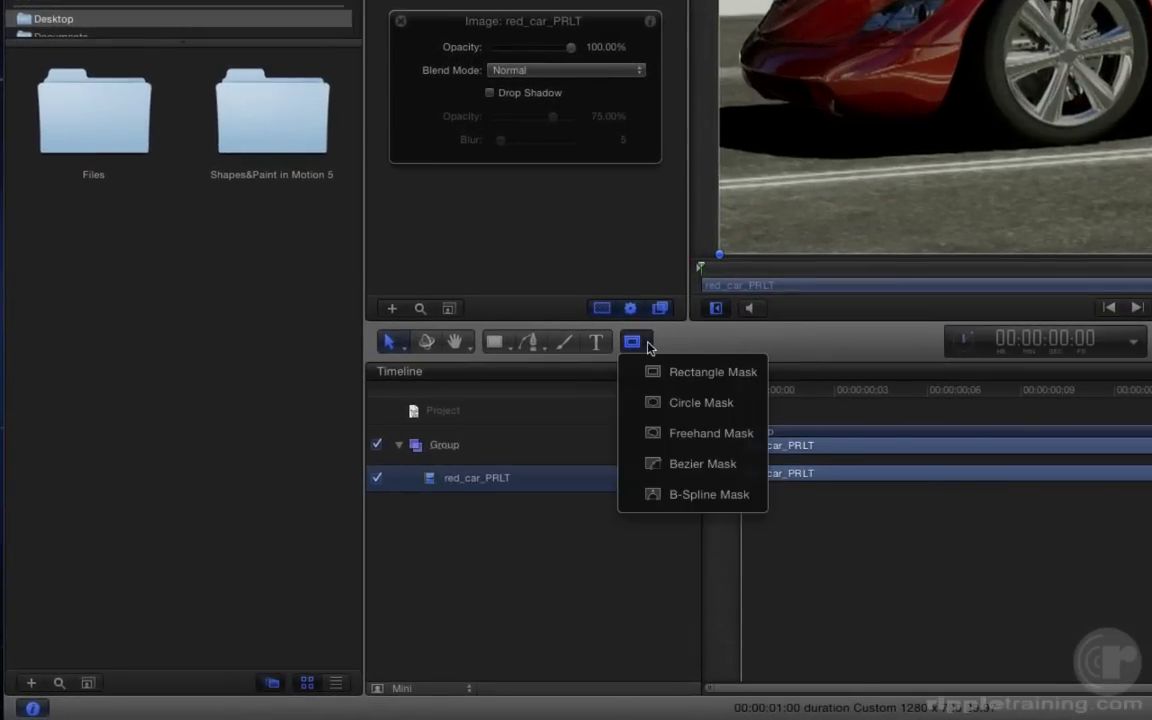
pyautogui.click(722, 466)
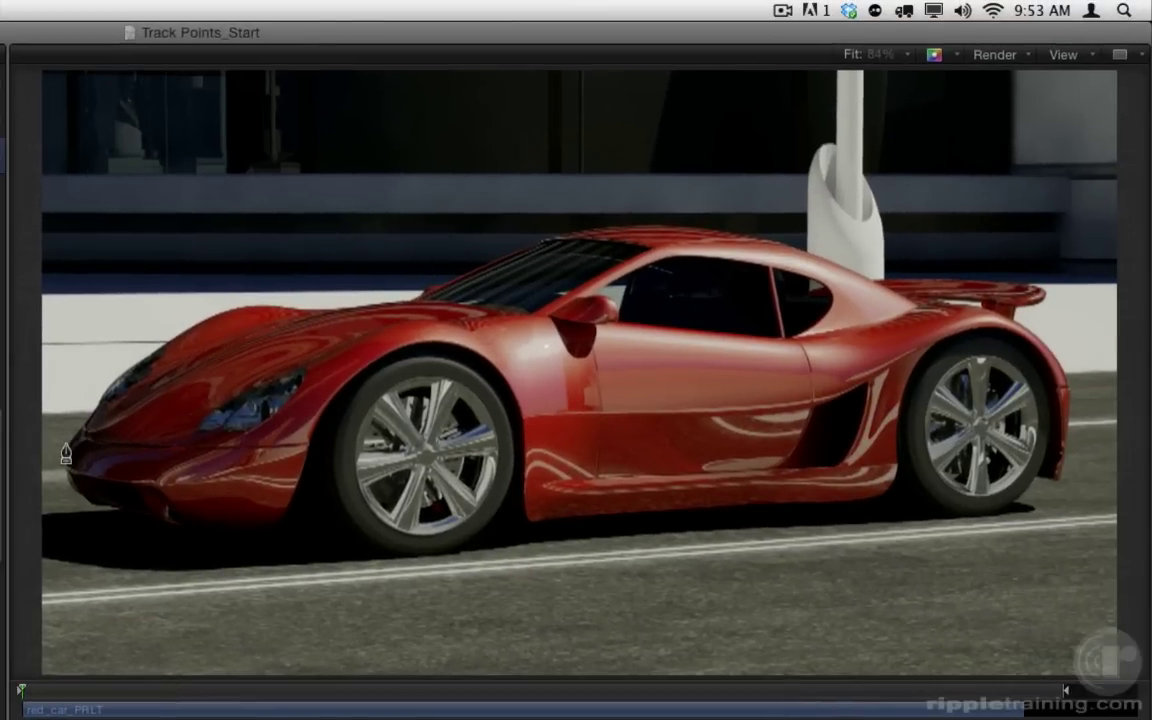
pyautogui.click(63, 451)
pyautogui.click(96, 405)
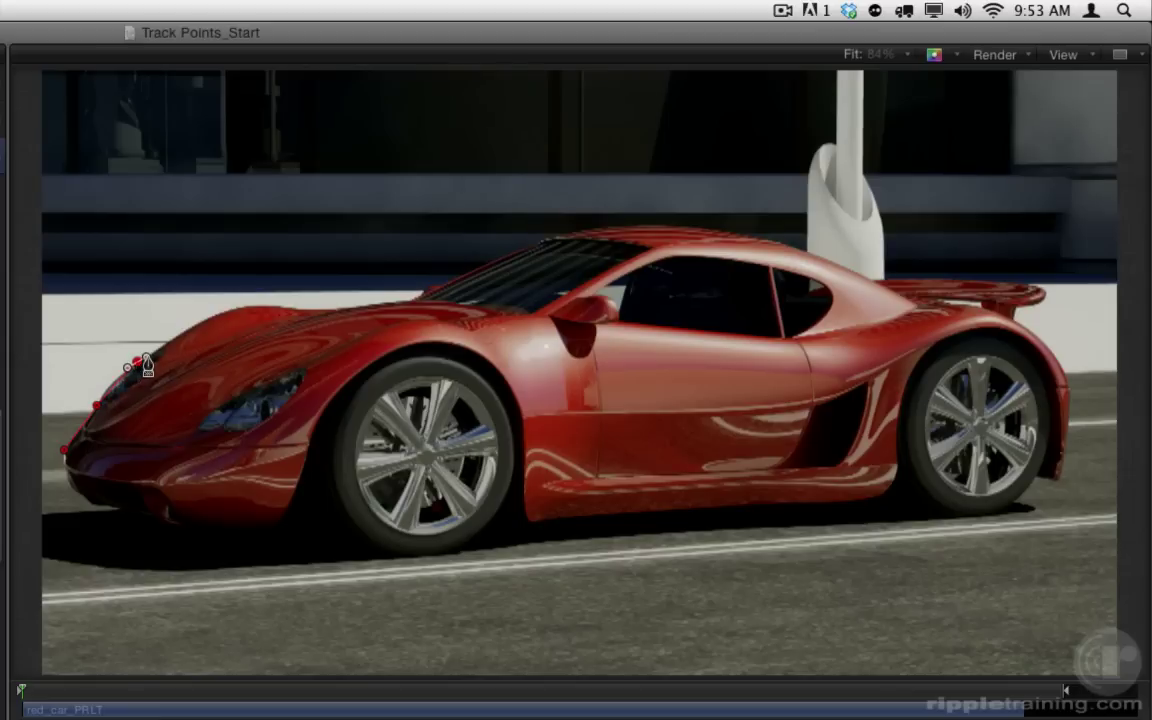
pyautogui.moveTo(136, 361); pyautogui.dragTo(151, 352)
pyautogui.moveTo(222, 308); pyautogui.dragTo(238, 316)
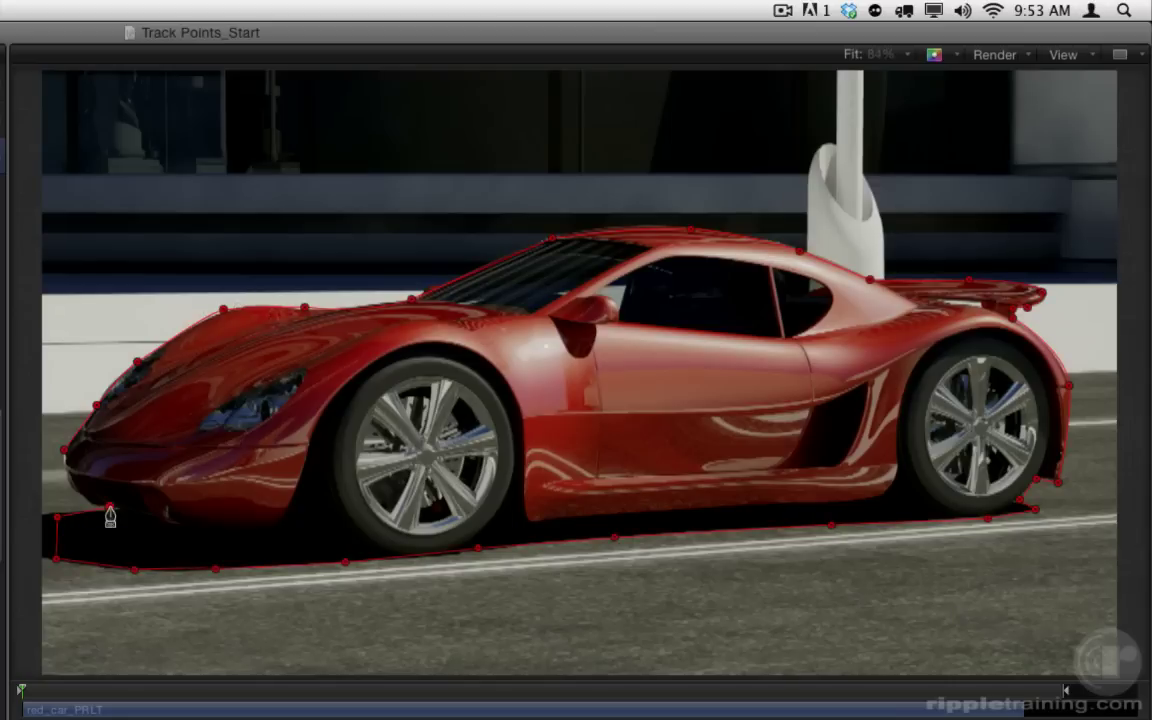
pyautogui.click(63, 455)
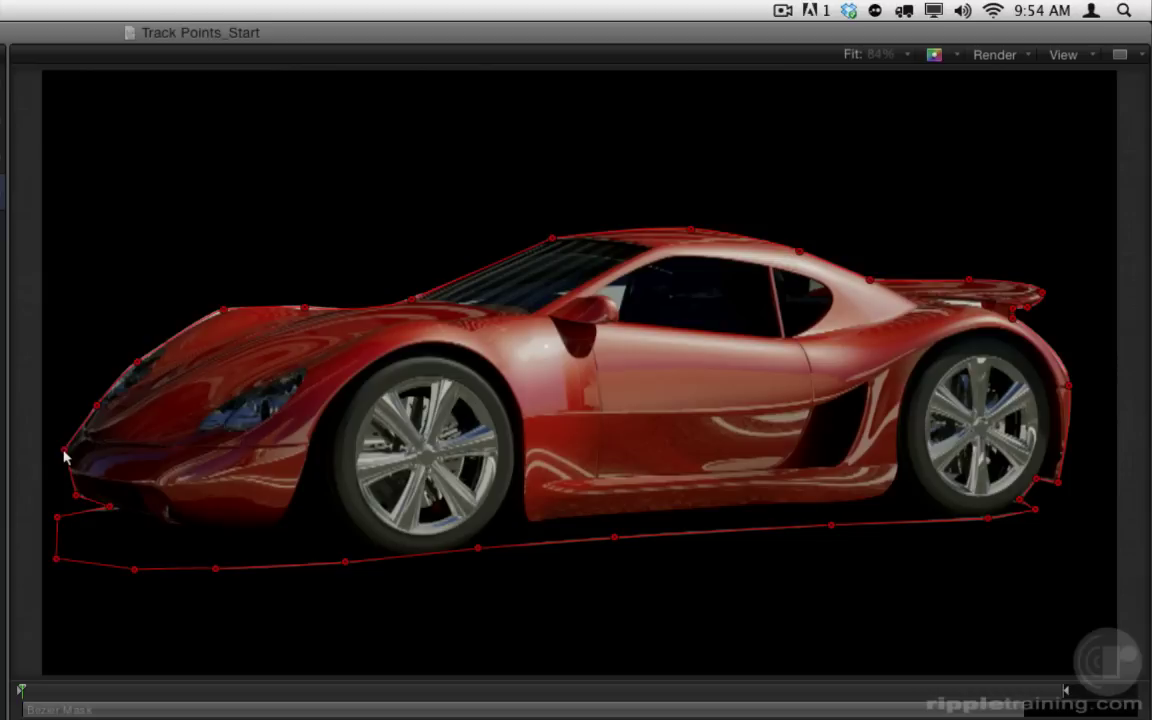
# Step: Nudge the mask's control points along the hood and headlight inward to fit the car's edge
pyautogui.moveTo(97, 404); pyautogui.dragTo(100, 405)
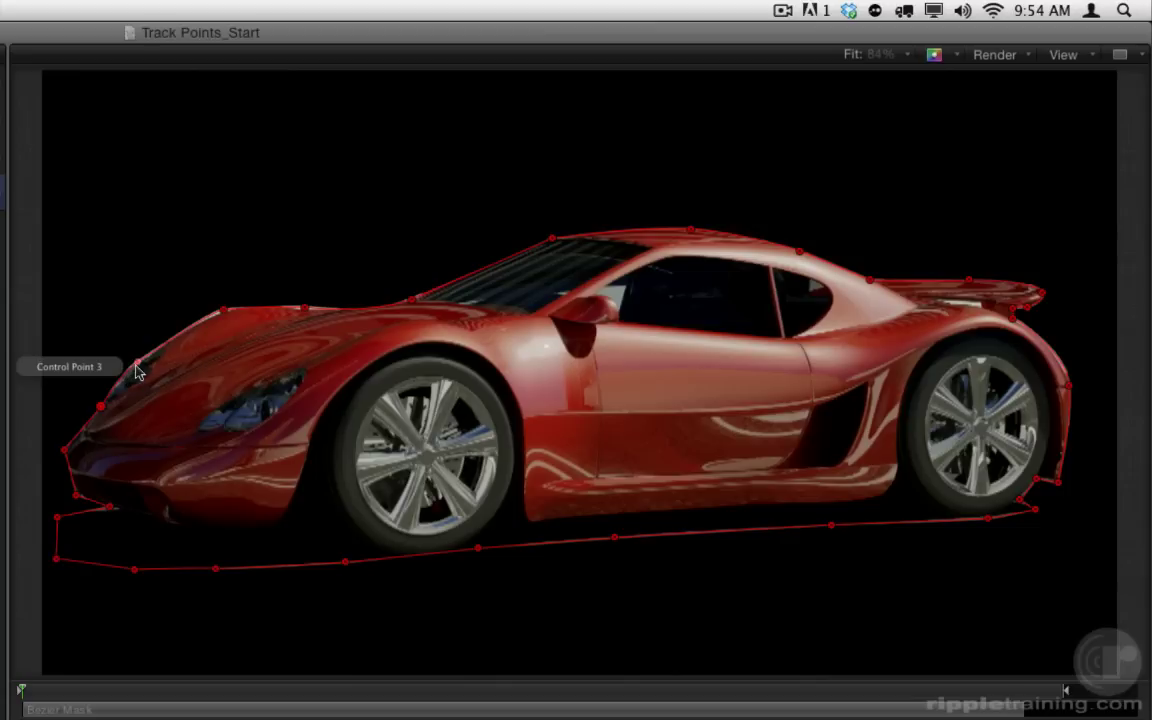
pyautogui.moveTo(138, 368); pyautogui.dragTo(141, 367)
pyautogui.click(225, 317)
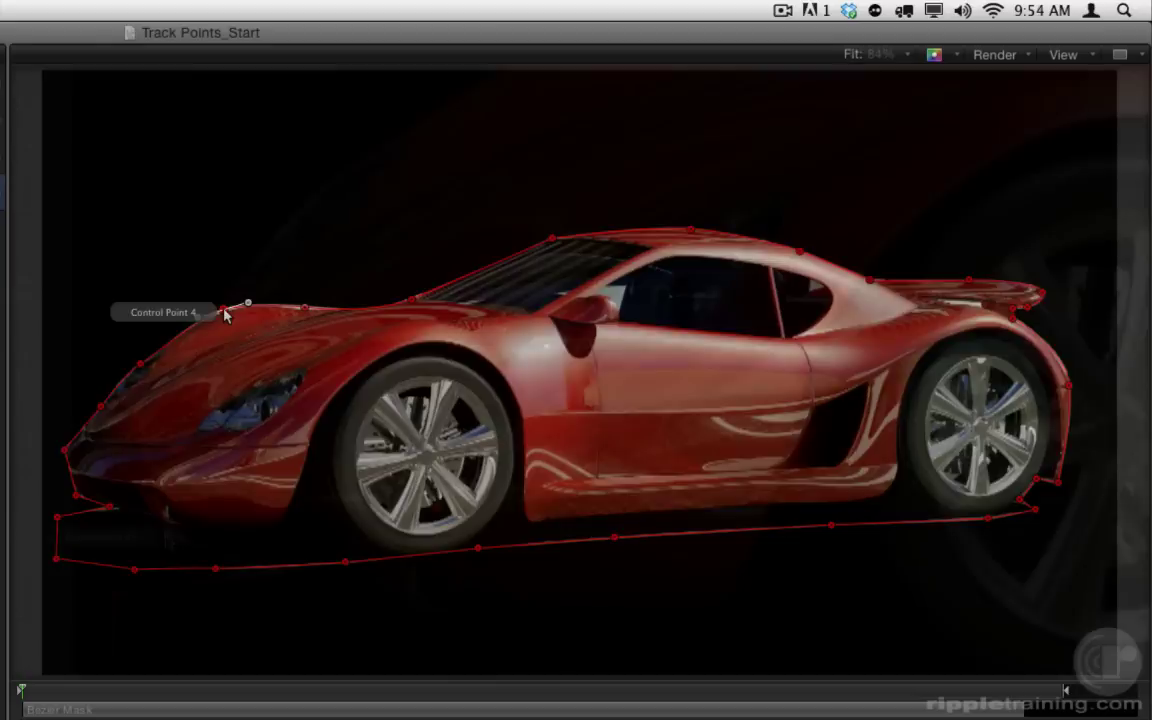
# Step: Refine the mask's control points and curve around the car's nose and front bumper, working close up, and return to the full-frame view
pyautogui.scroll(5, 226, 308)
pyautogui.click(190, 558)
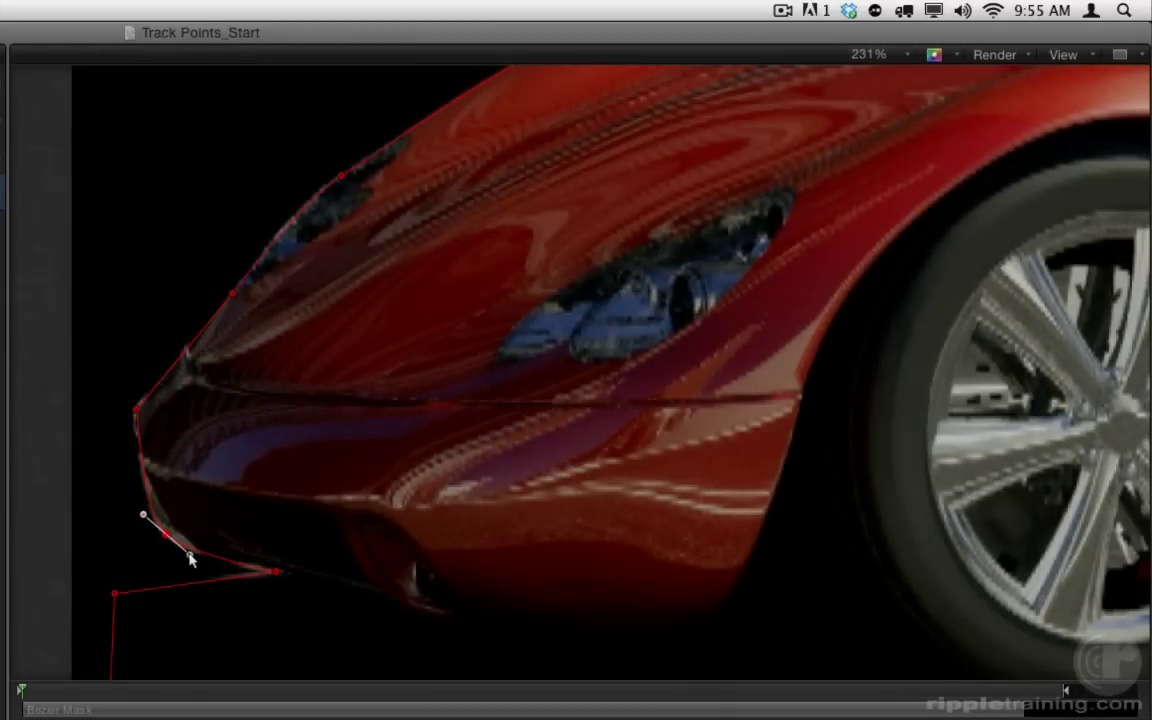
pyautogui.click(139, 414)
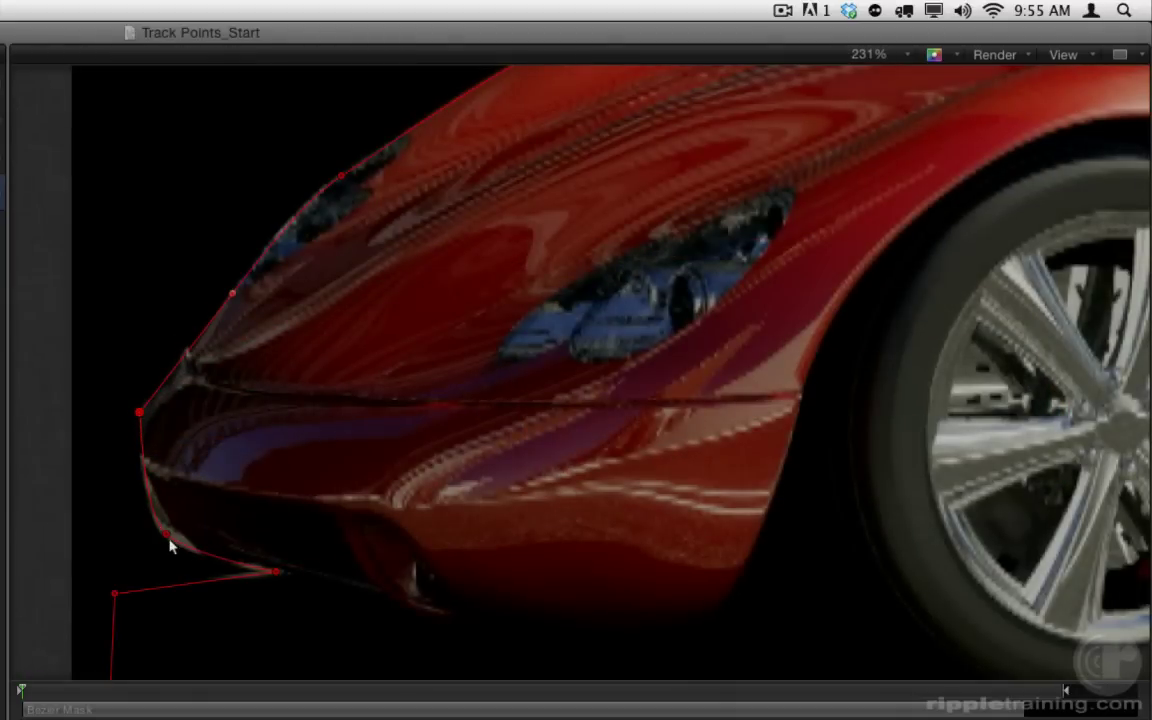
pyautogui.click(167, 532)
pyautogui.scroll(-3, 175, 537)
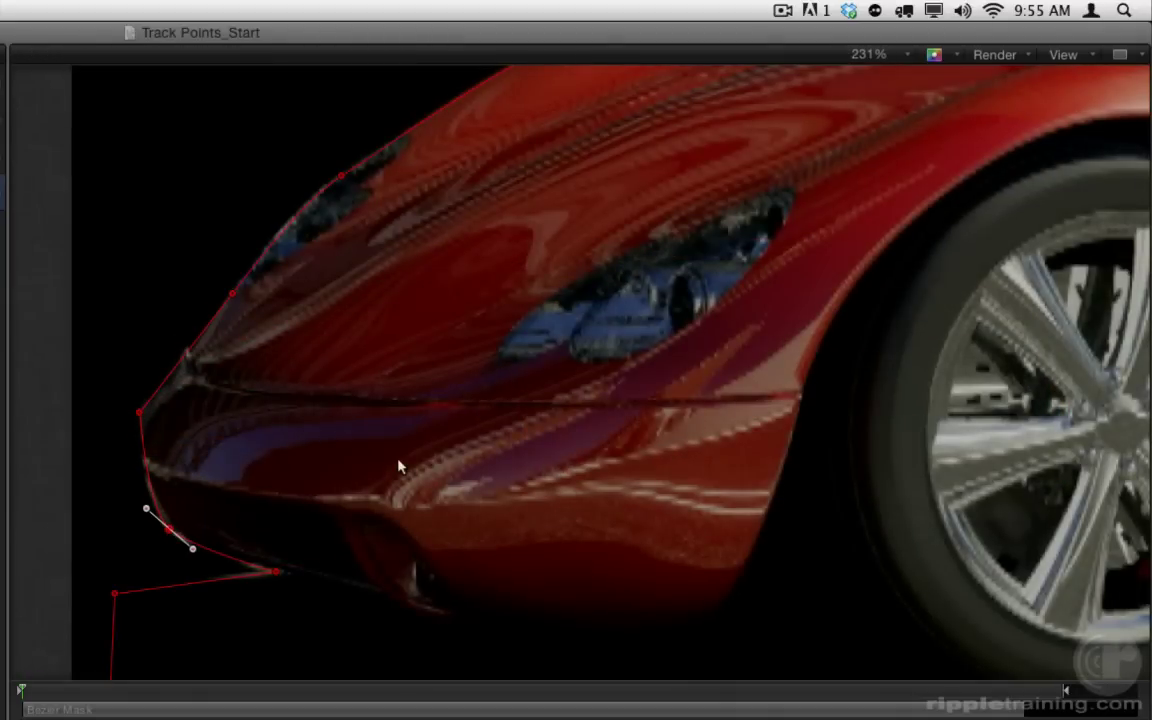
pyautogui.hotkey('shift', 'z')
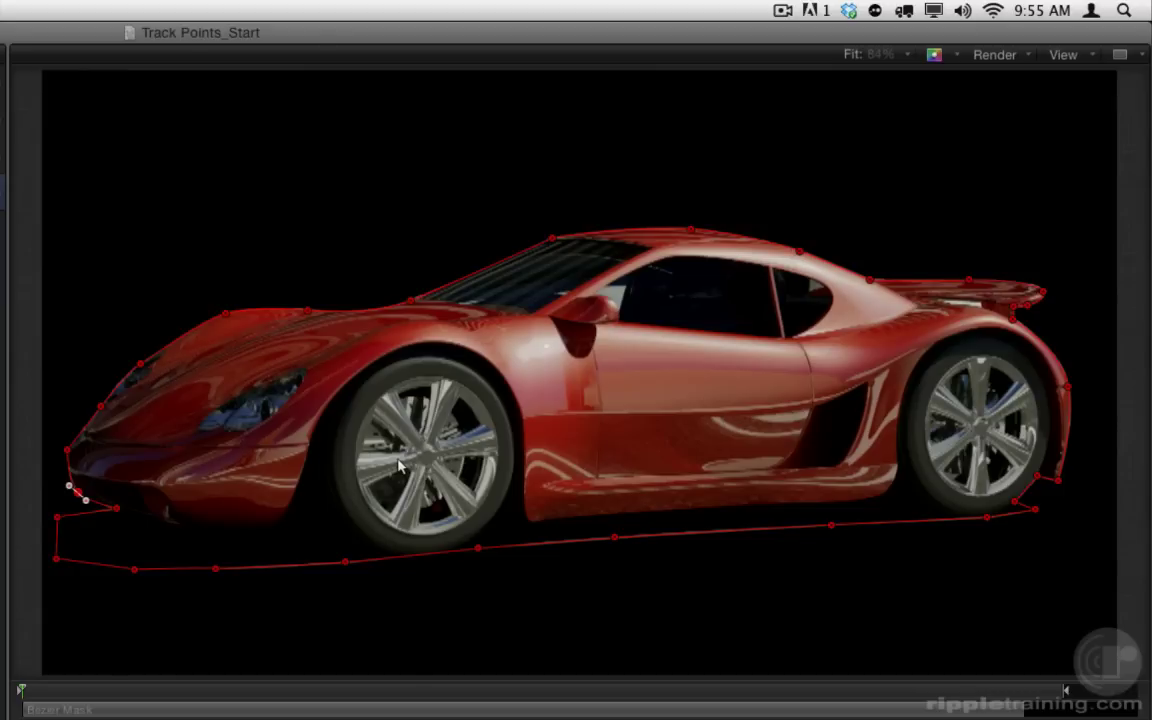
# Step: Apply the Track Points shape behavior to the Bezier mask with the playhead at the first frame
pyautogui.press('space')
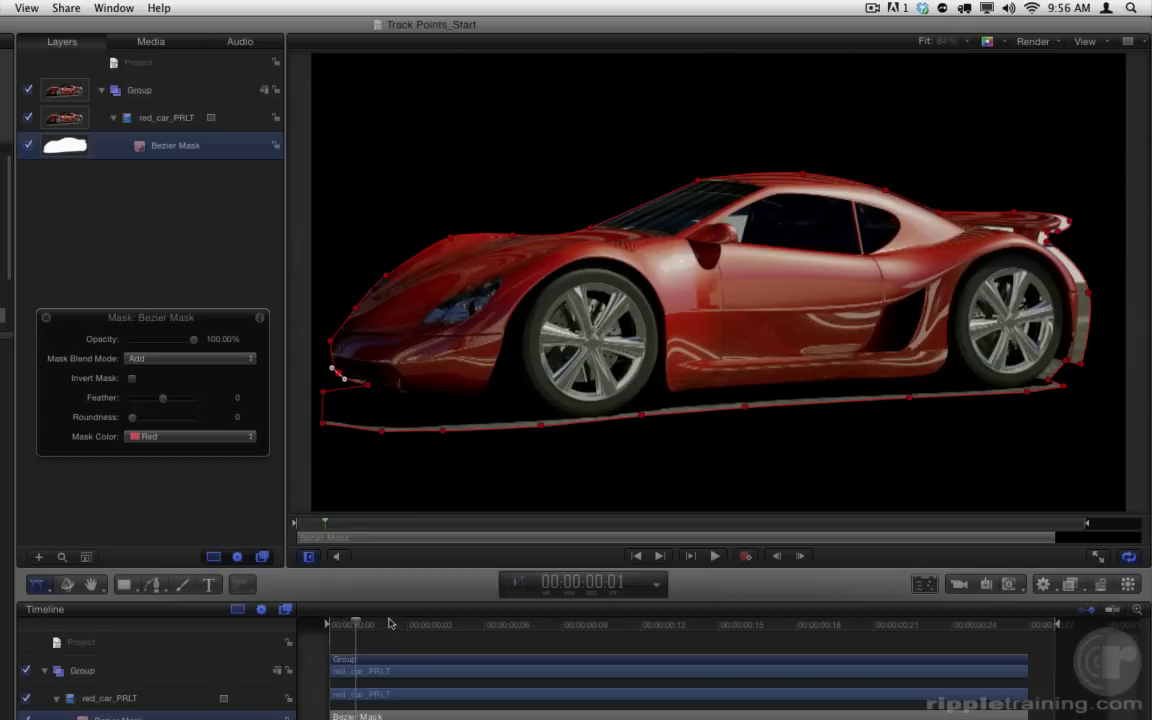
pyautogui.click(333, 624)
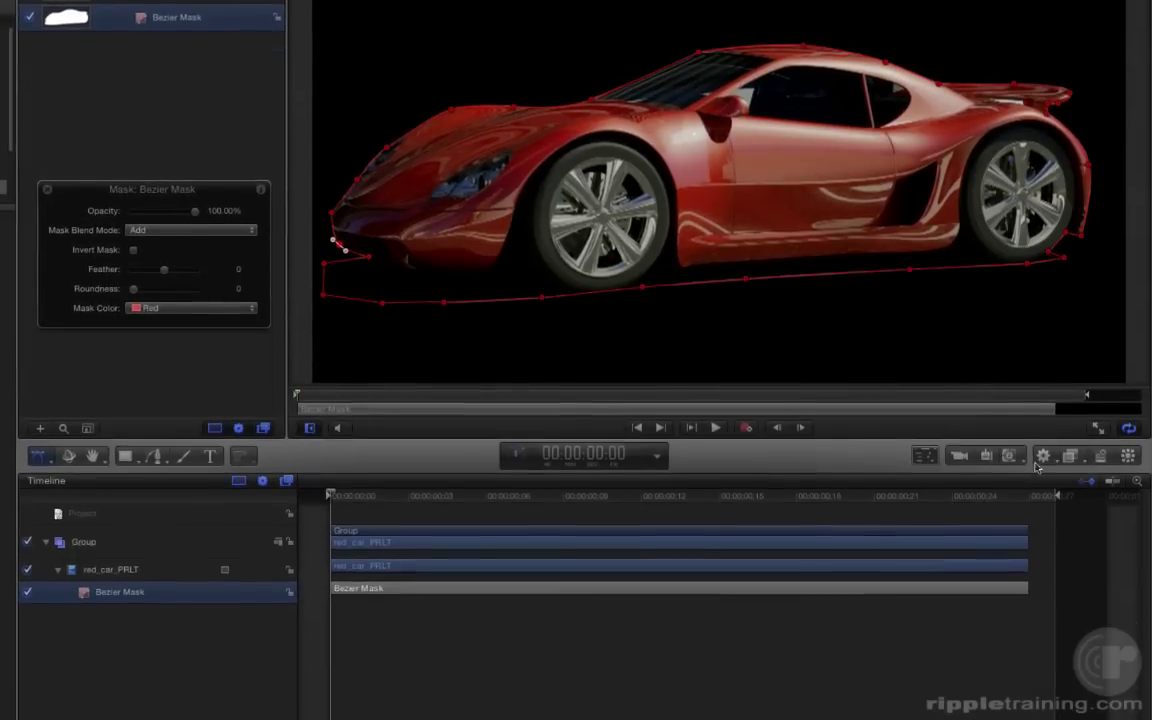
pyautogui.click(1042, 457)
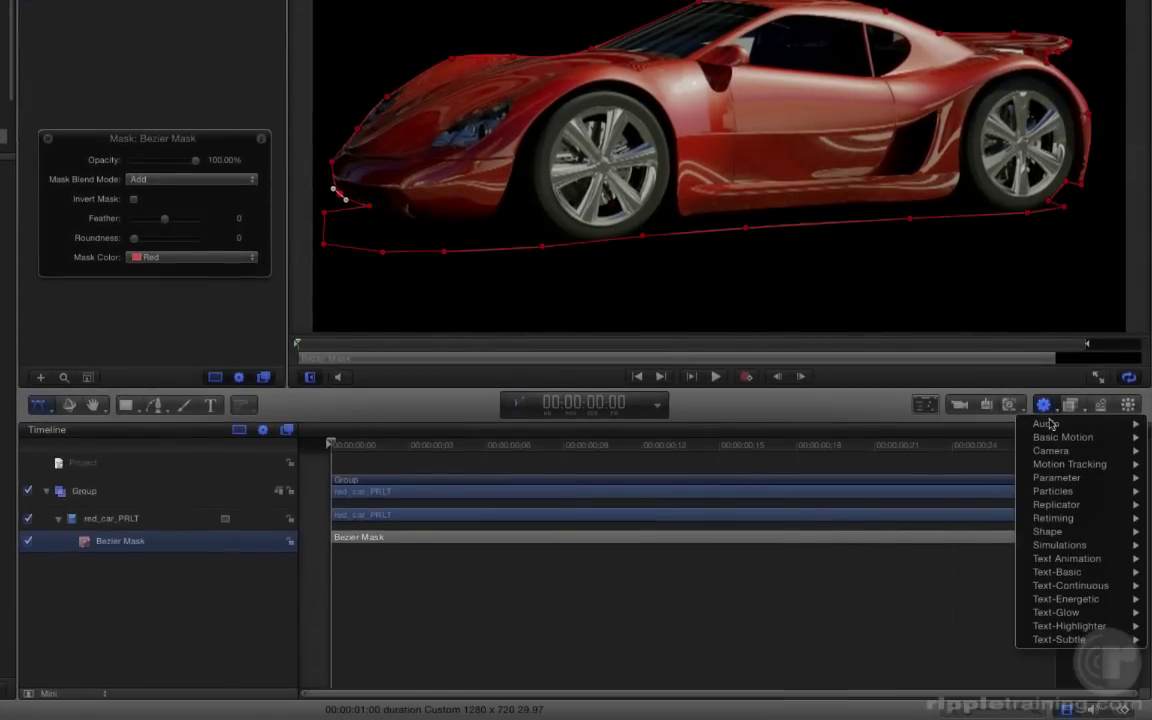
pyautogui.moveTo(1079, 537)
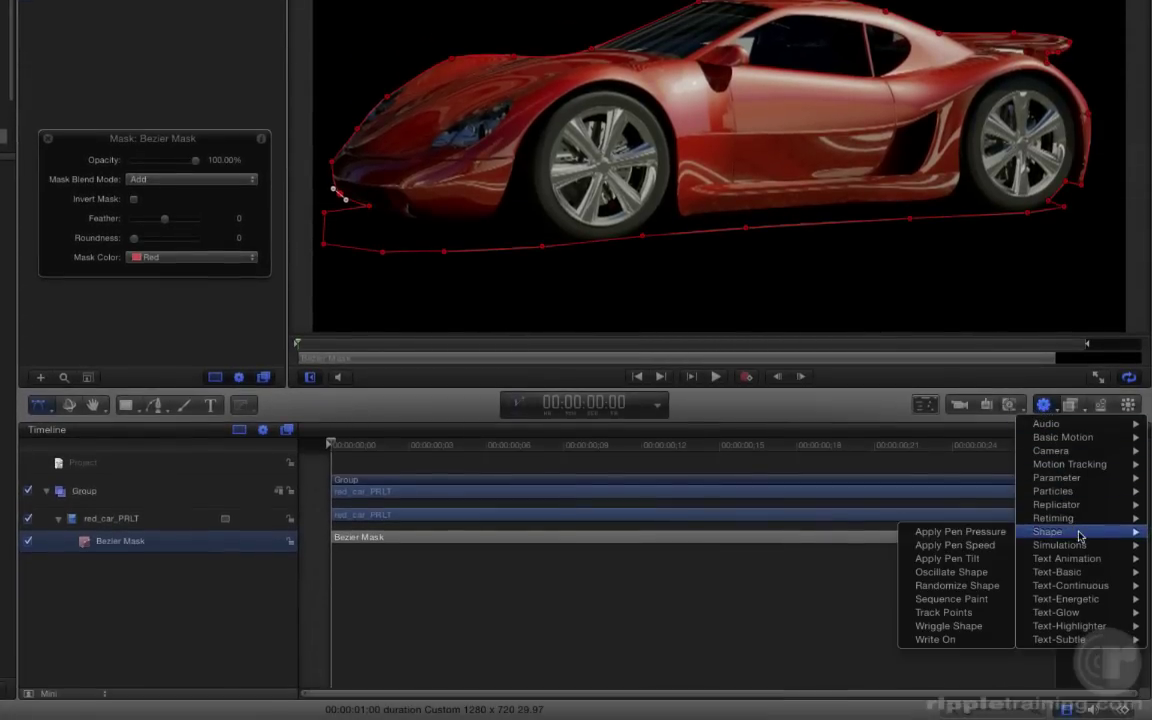
pyautogui.click(977, 612)
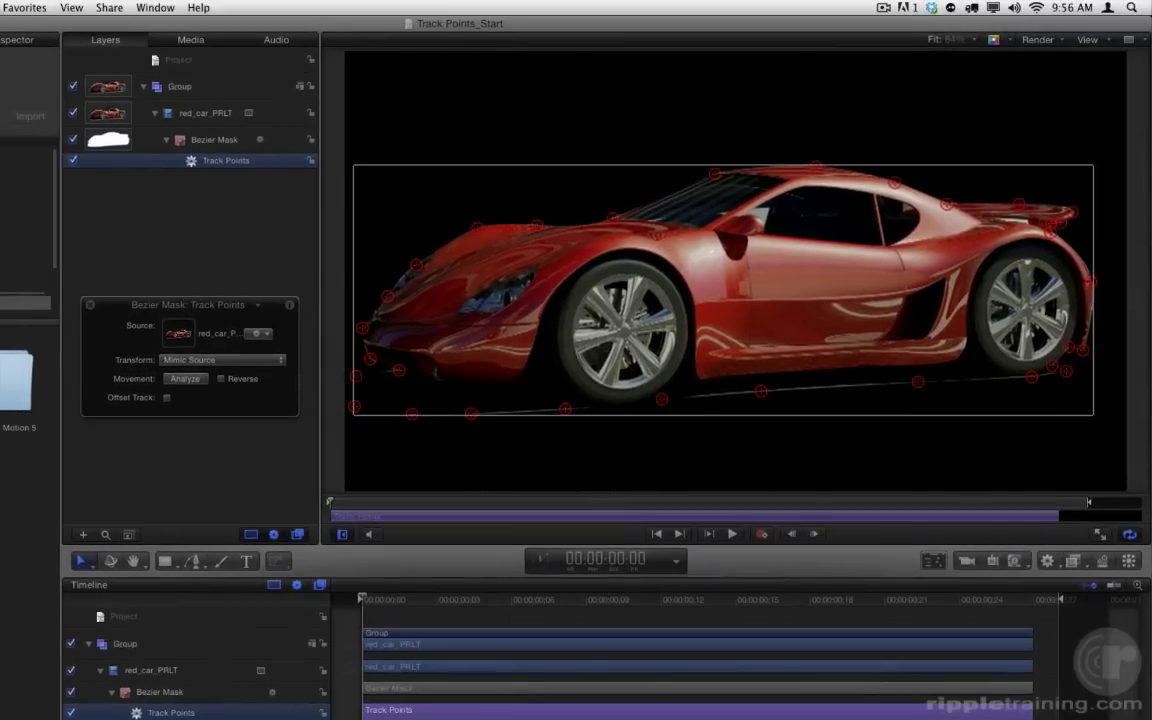
# Step: Set the Track Points transform to Attach to Source and analyze the clip's movement
pyautogui.click(262, 360)
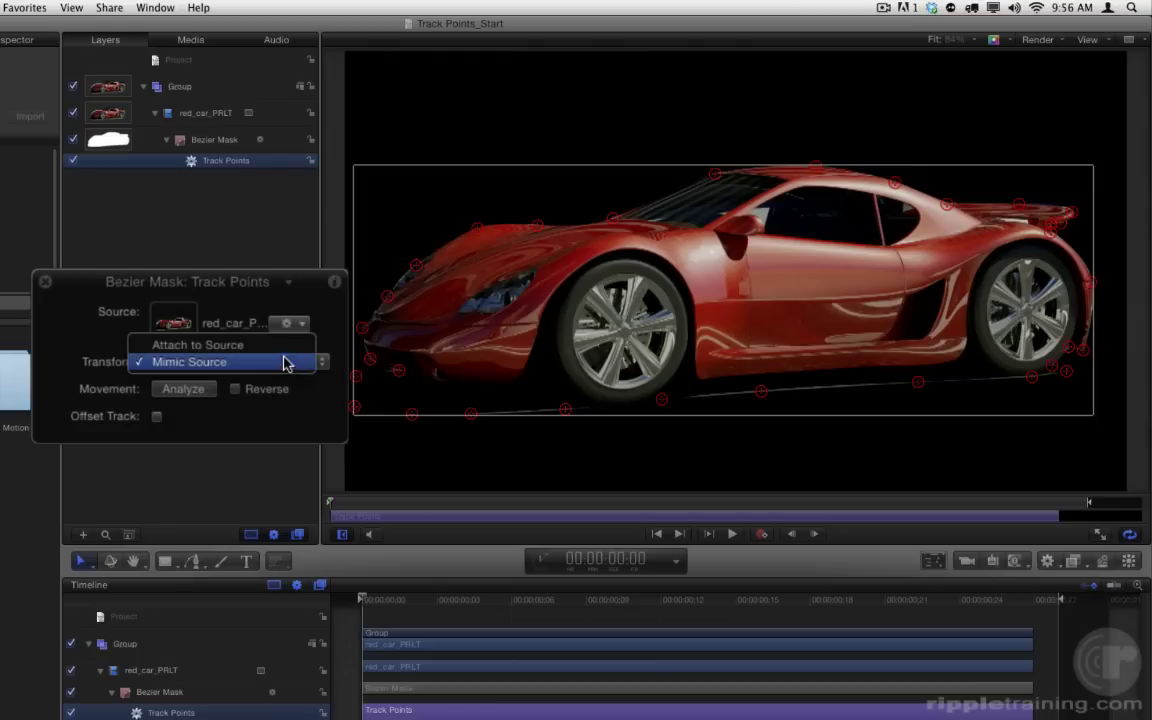
pyautogui.click(287, 345)
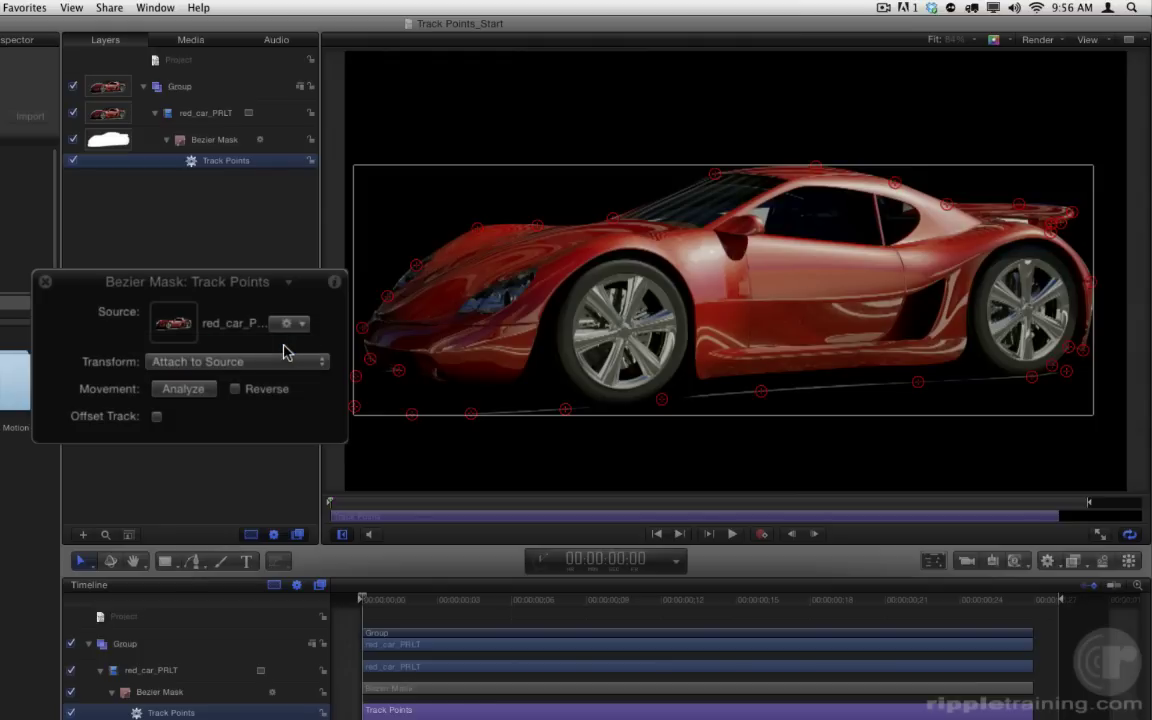
pyautogui.click(194, 394)
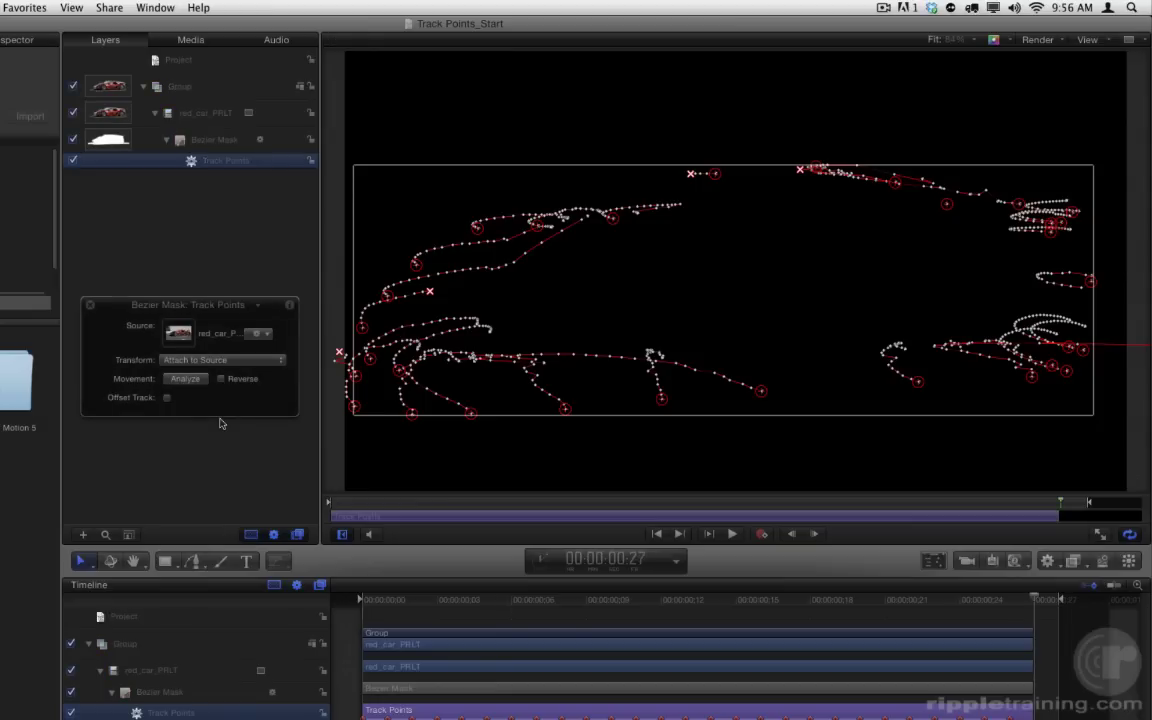
# Step: Deselect everything and play the clip from the start to check how the tracked mask follows the car
pyautogui.click(209, 225)
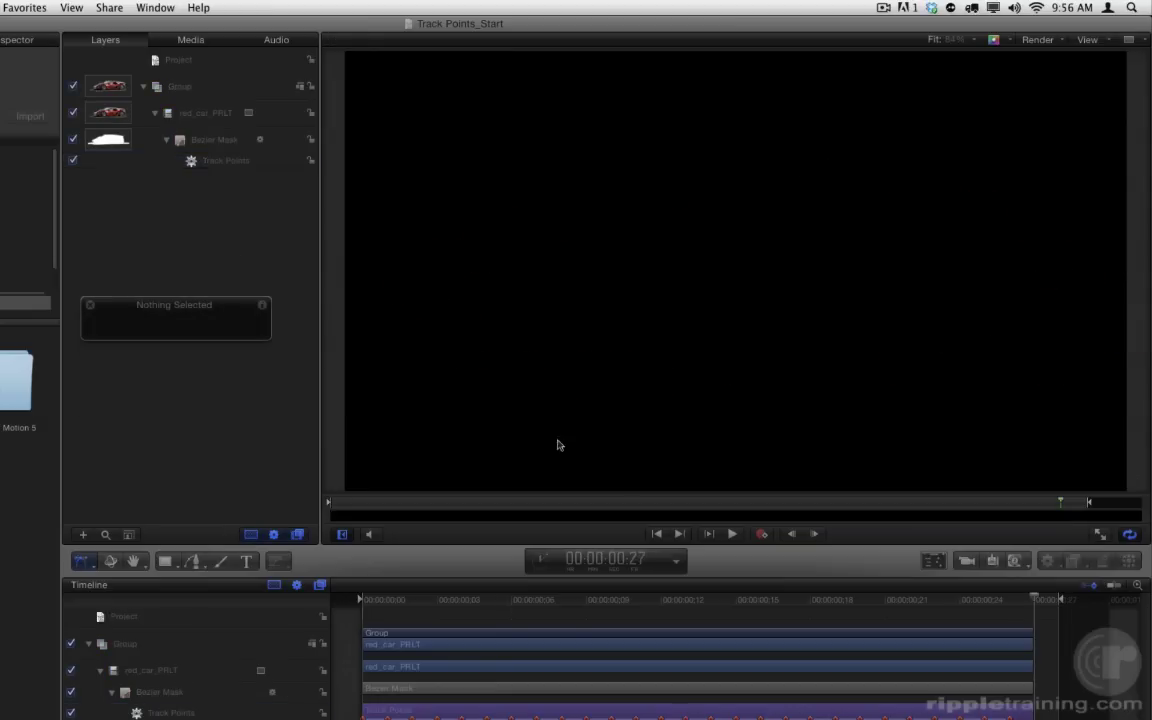
pyautogui.click(656, 533)
pyautogui.click(732, 533)
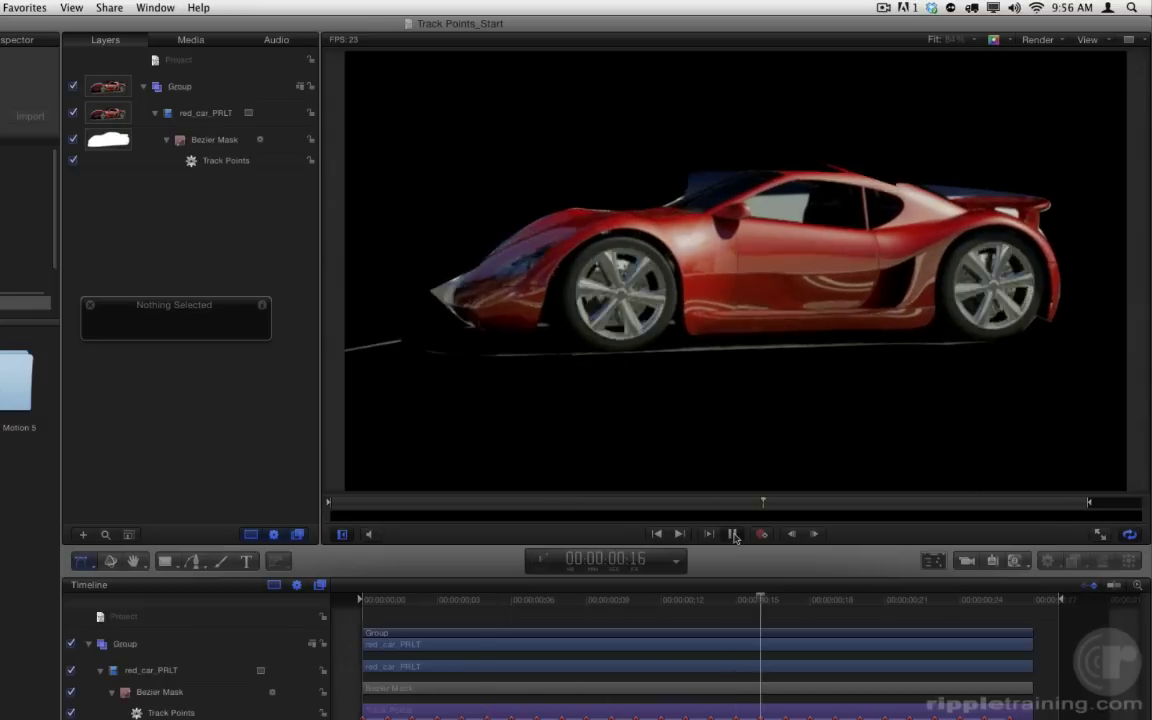
pyautogui.click(732, 533)
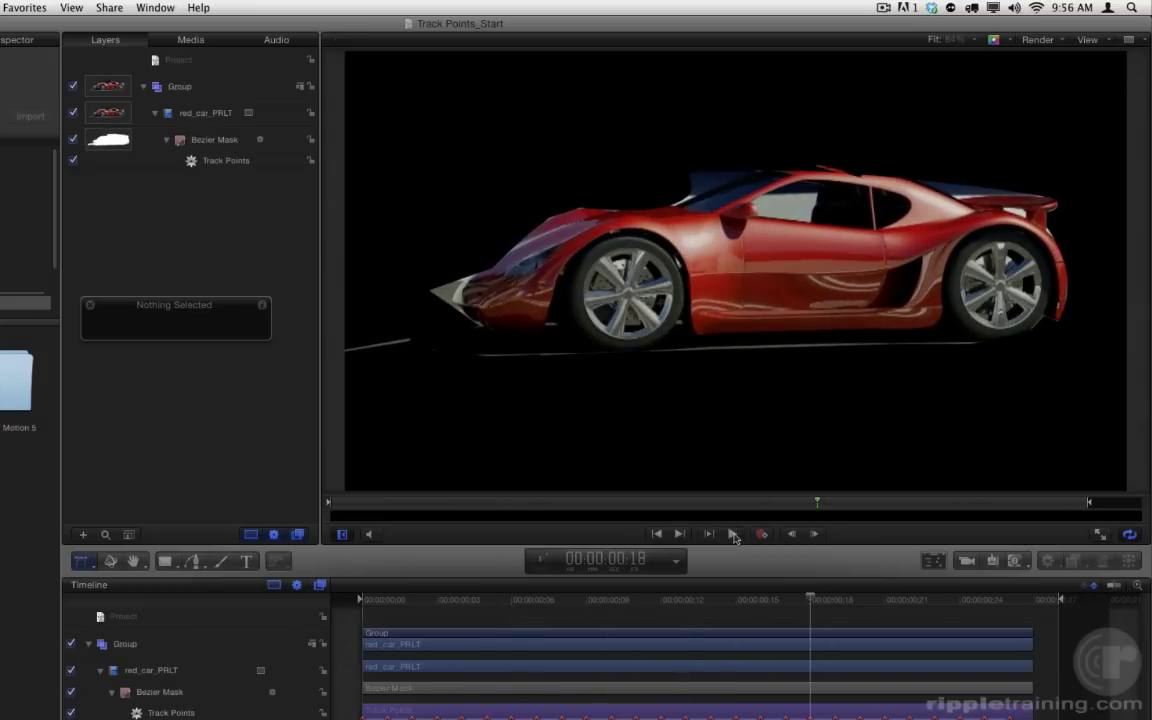
# Step: Select the Bezier mask at frame 14 and try to move a control point by the front bumper
pyautogui.click(200, 139)
pyautogui.moveTo(712, 601)
pyautogui.mouseDown()
pyautogui.moveTo(692, 604)
pyautogui.moveTo(703, 604)
pyautogui.mouseUp()
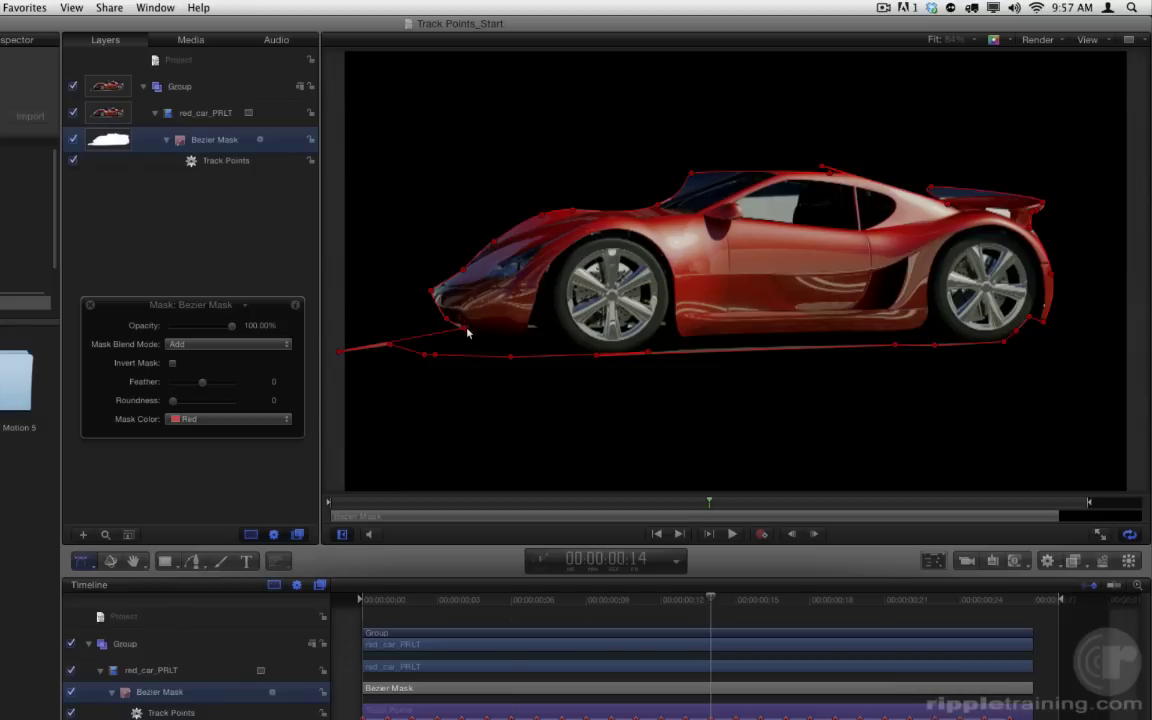
pyautogui.moveTo(461, 320)
pyautogui.mouseDown()
pyautogui.moveTo(465, 330)
pyautogui.moveTo(470, 316)
pyautogui.mouseUp()
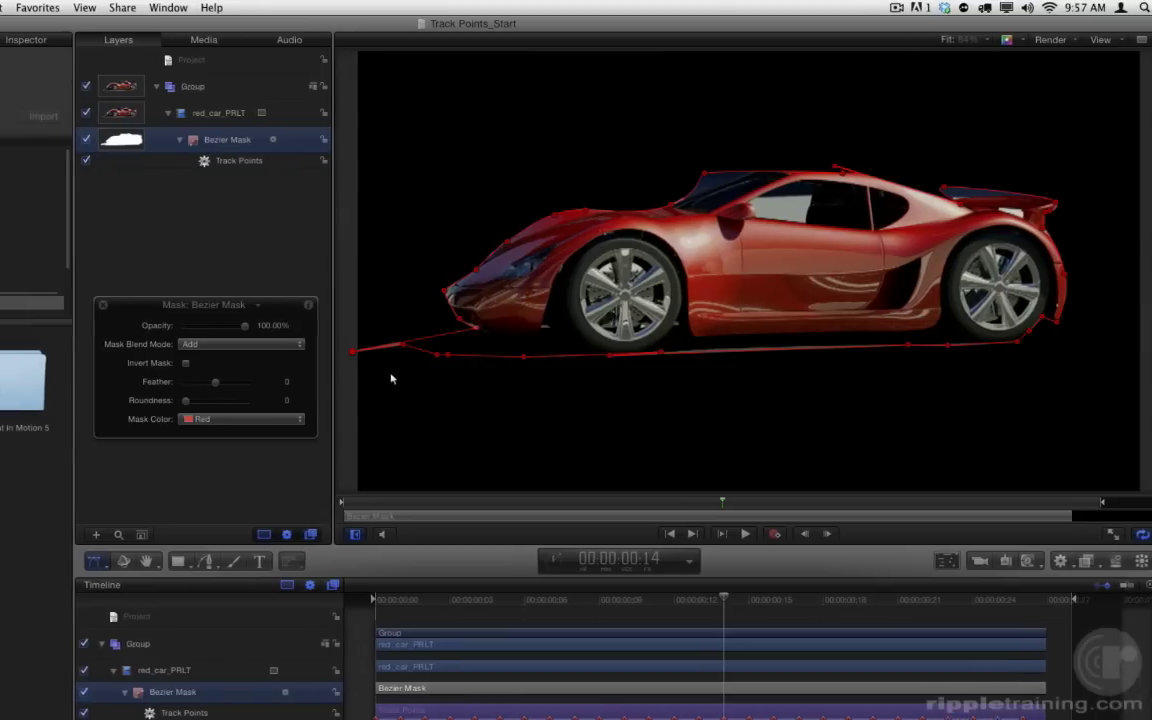
# Step: Convert the Bezier mask's Track Points behavior to keyframes
pyautogui.click(45, 7)
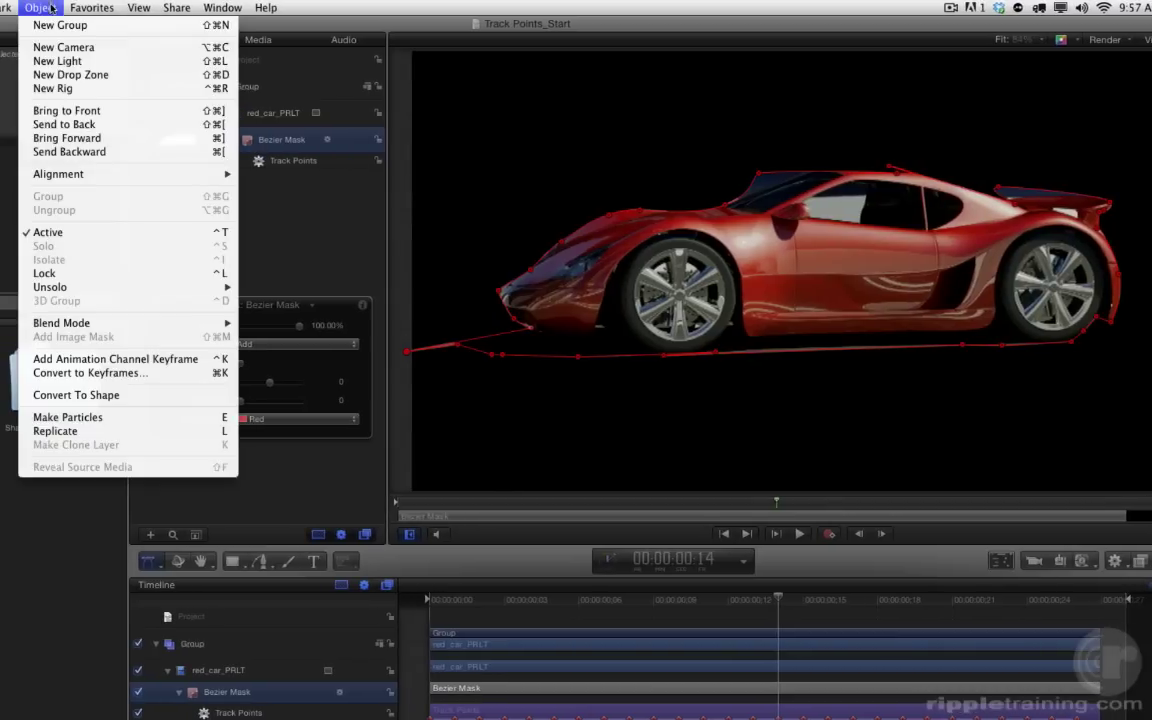
pyautogui.click(184, 374)
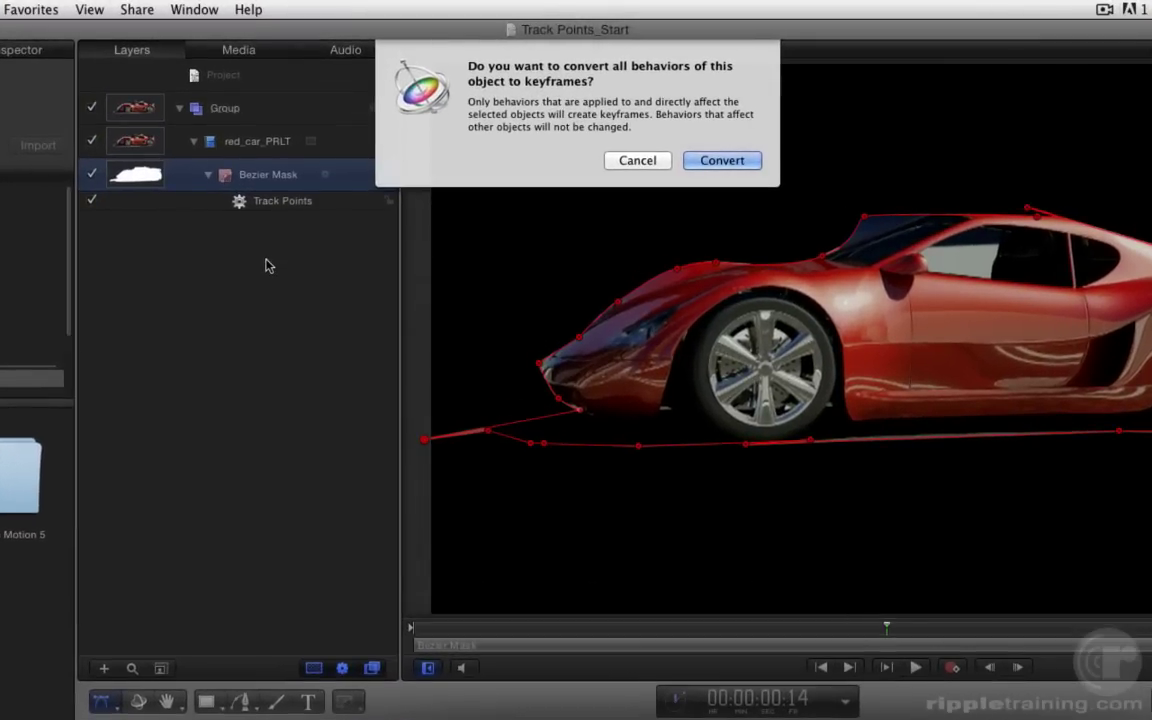
pyautogui.click(716, 161)
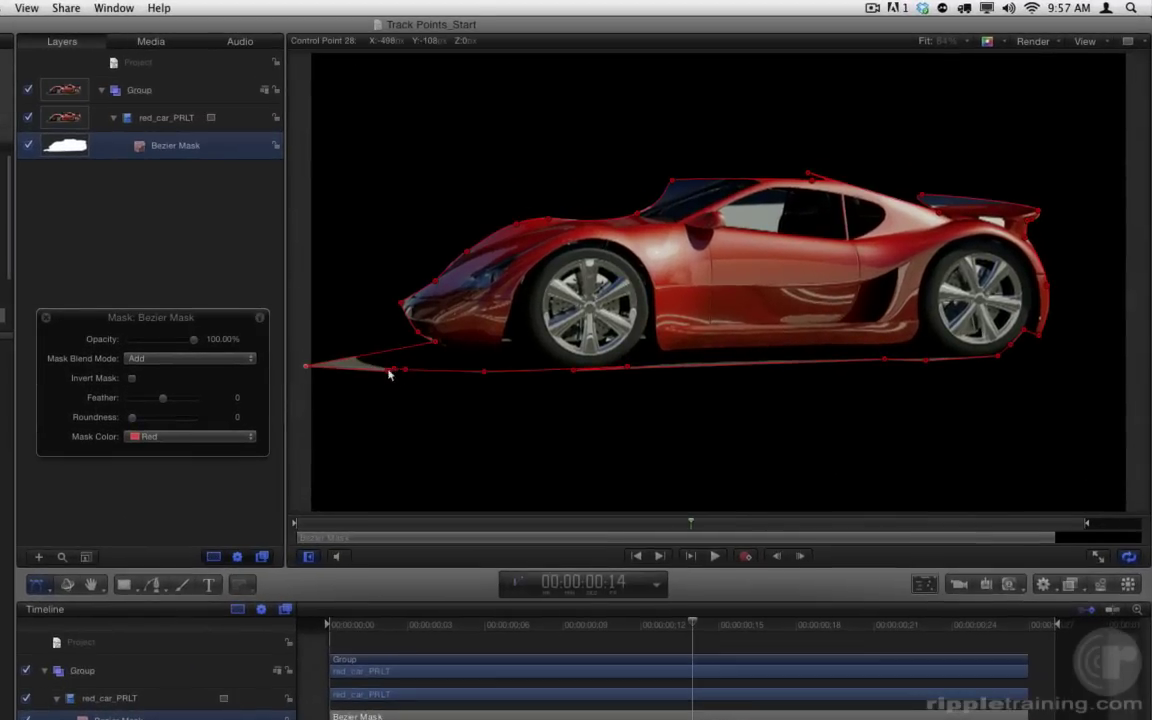
# Step: Reposition the mask's stray control points at frame 14, including the shadow's front tip and beneath the front wheel, to fit the car and shadow
pyautogui.moveTo(305, 367); pyautogui.dragTo(357, 353)
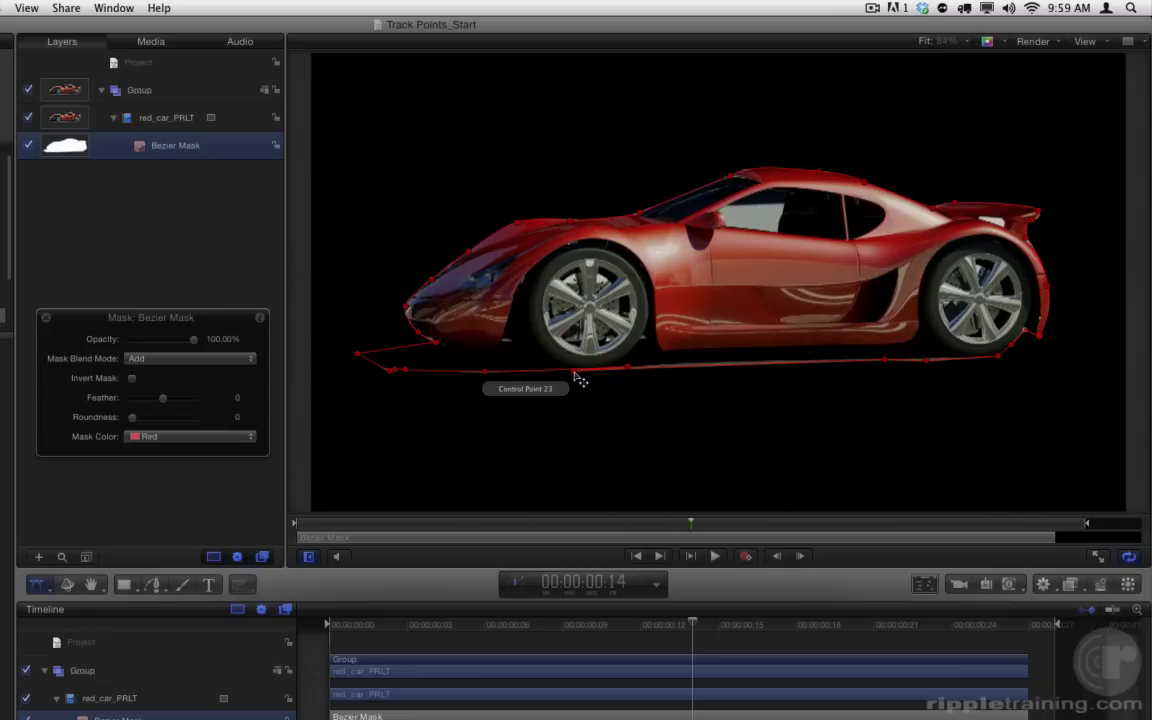
pyautogui.click(651, 364)
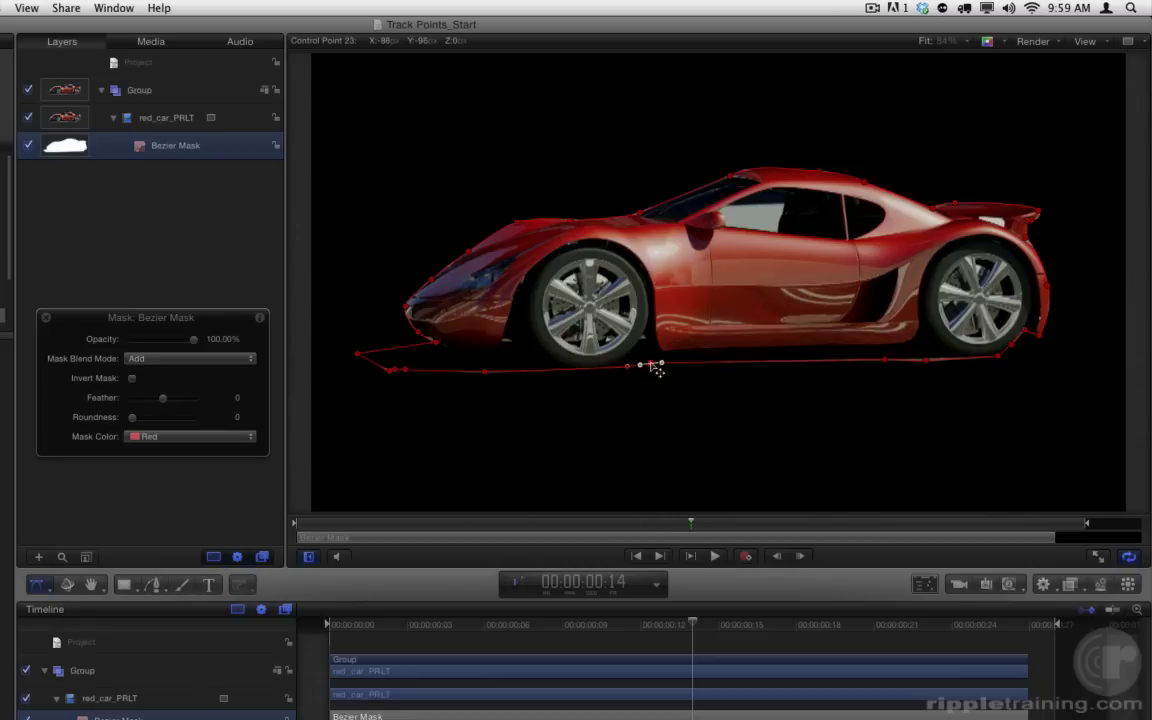
pyautogui.click(438, 344)
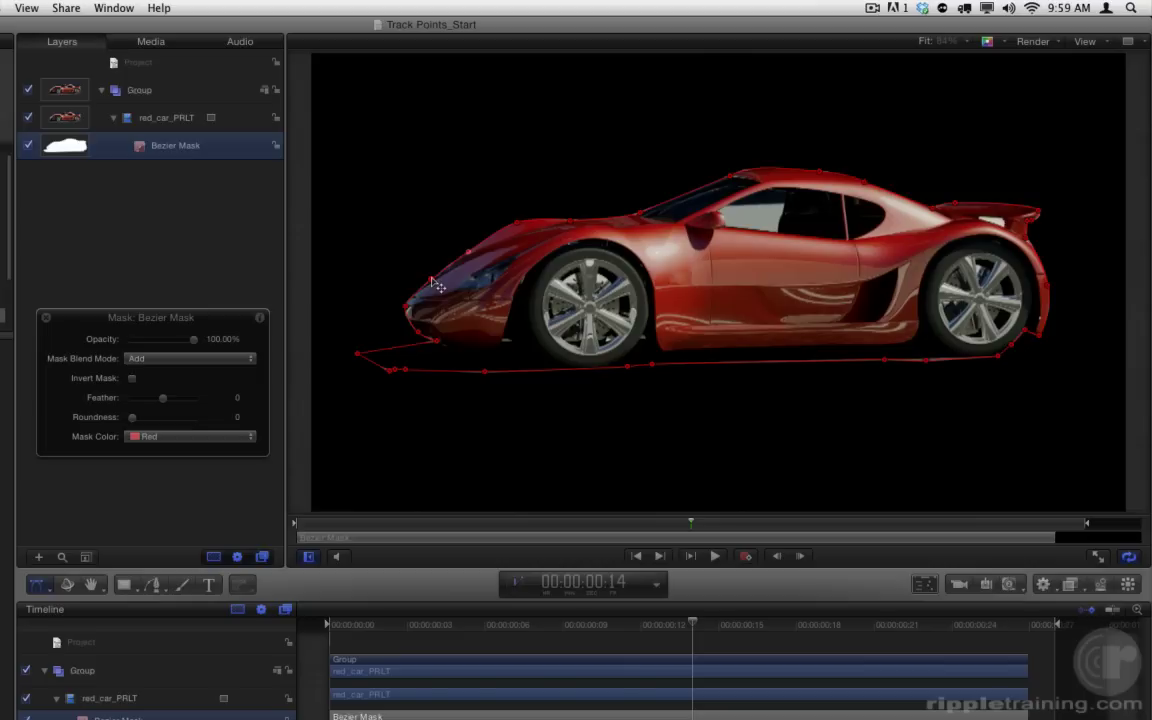
# Step: At frame 7, move the mask's control points at the front of the rear spoiler and beneath the rear wheel to fit the car
pyautogui.click(511, 627)
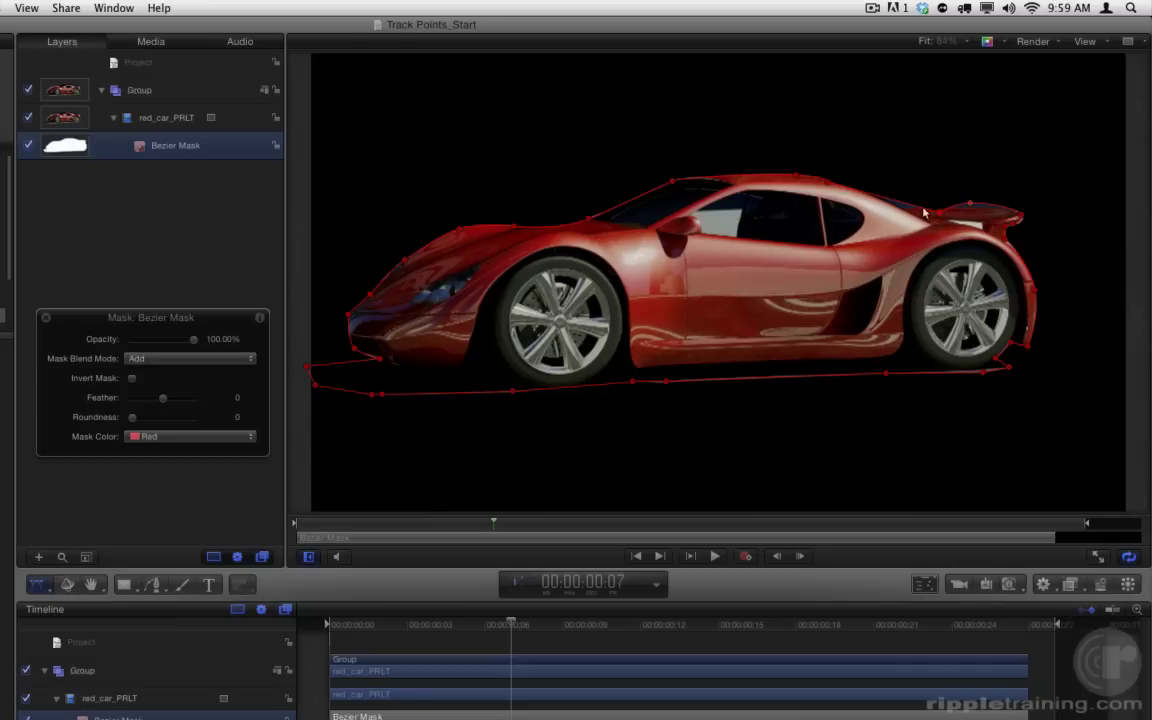
pyautogui.moveTo(947, 222); pyautogui.dragTo(907, 212)
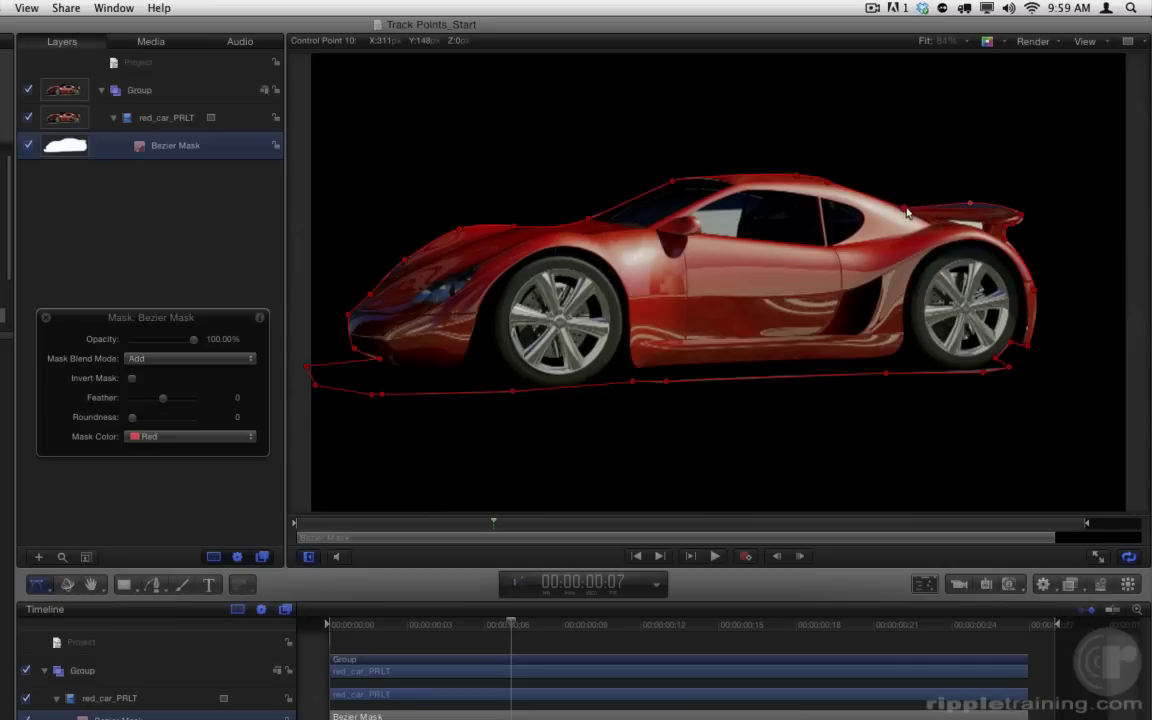
pyautogui.click(983, 374)
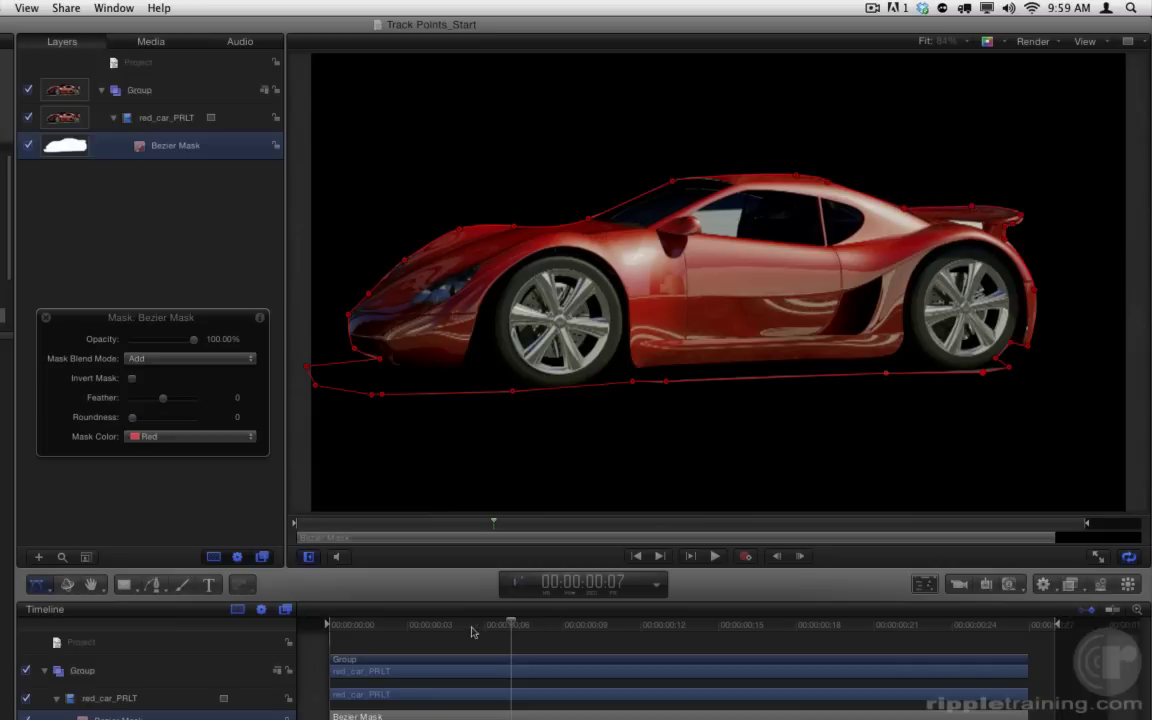
# Step: At frame 3, nudge the mask's control point at the shadow's front tip slightly toward the car
pyautogui.click(434, 626)
pyautogui.click(418, 627)
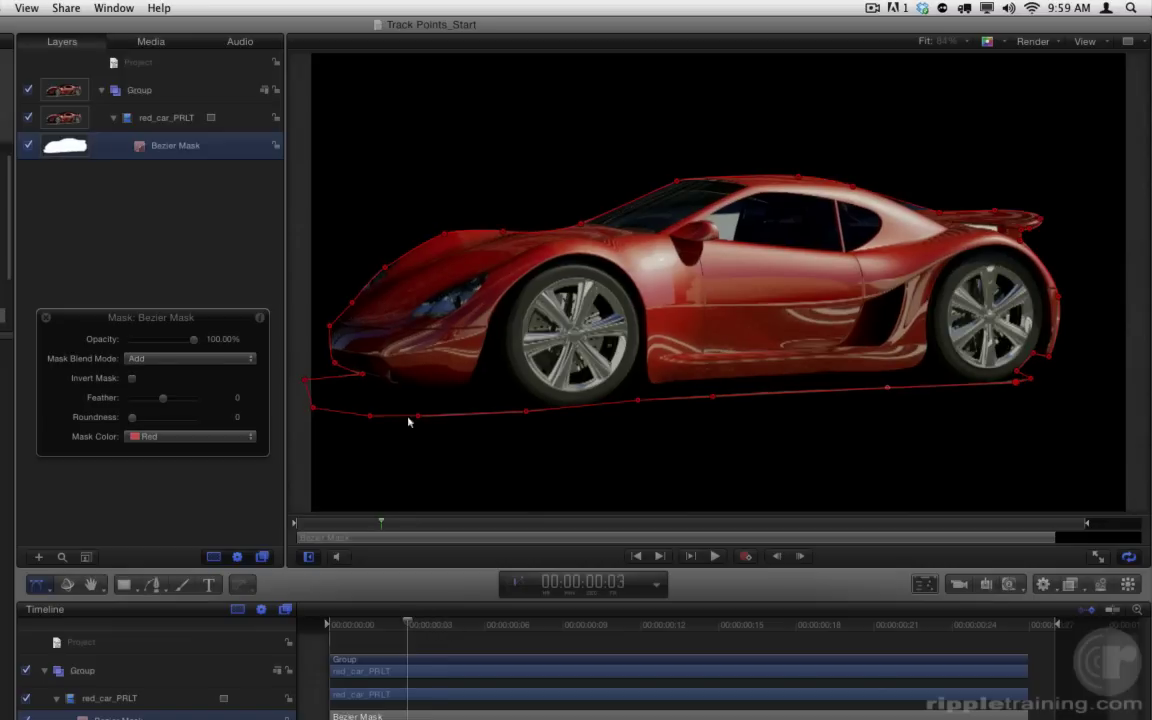
pyautogui.moveTo(305, 380); pyautogui.dragTo(312, 381)
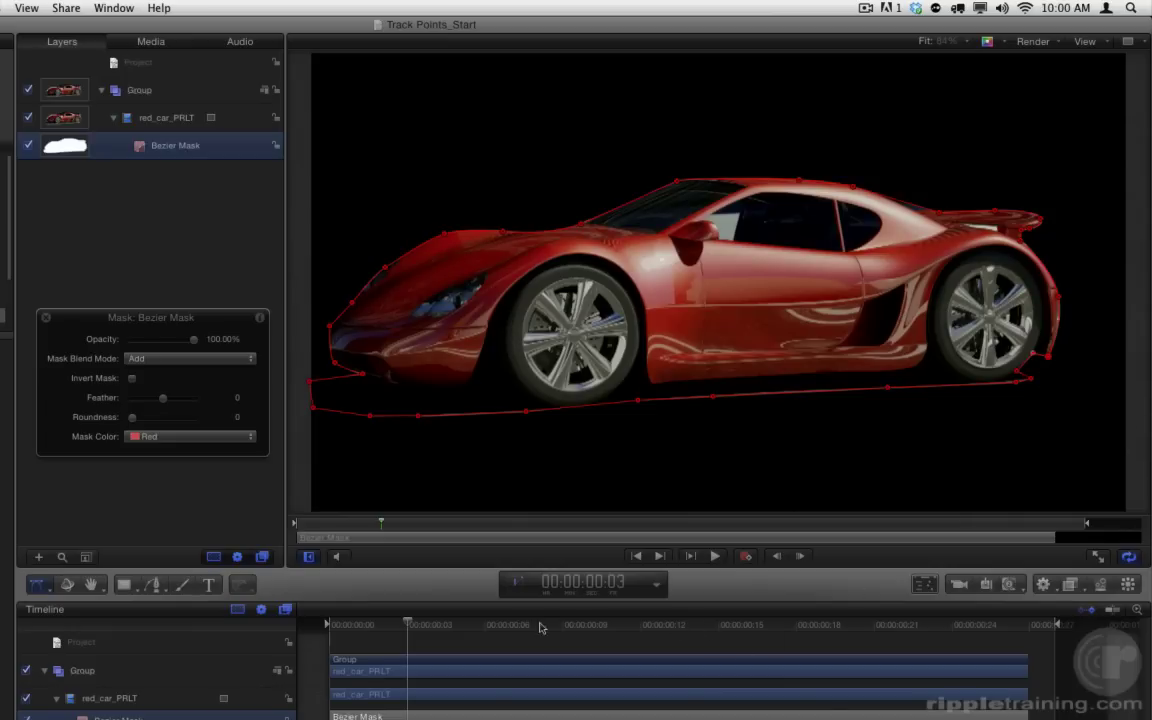
# Step: At frame 10, refit the mask's control points at the rear spoiler, the windshield base and the shadow's front tip
pyautogui.moveTo(518, 627); pyautogui.dragTo(584, 629)
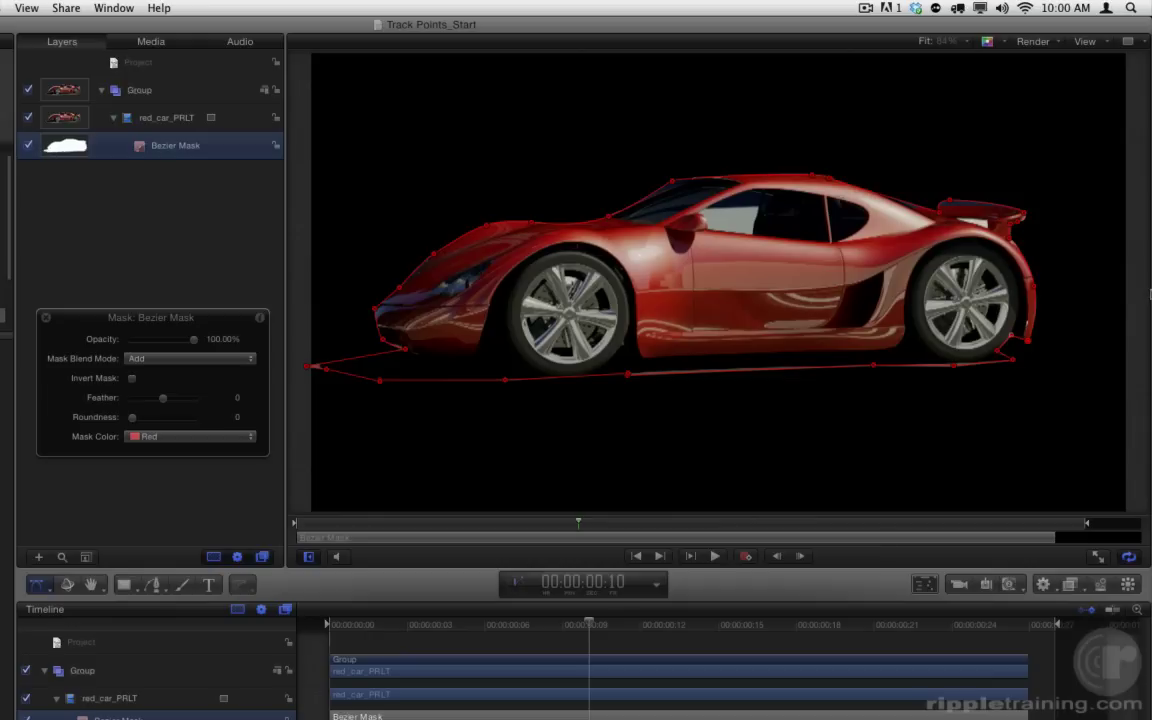
pyautogui.click(956, 206)
pyautogui.click(612, 214)
pyautogui.click(311, 369)
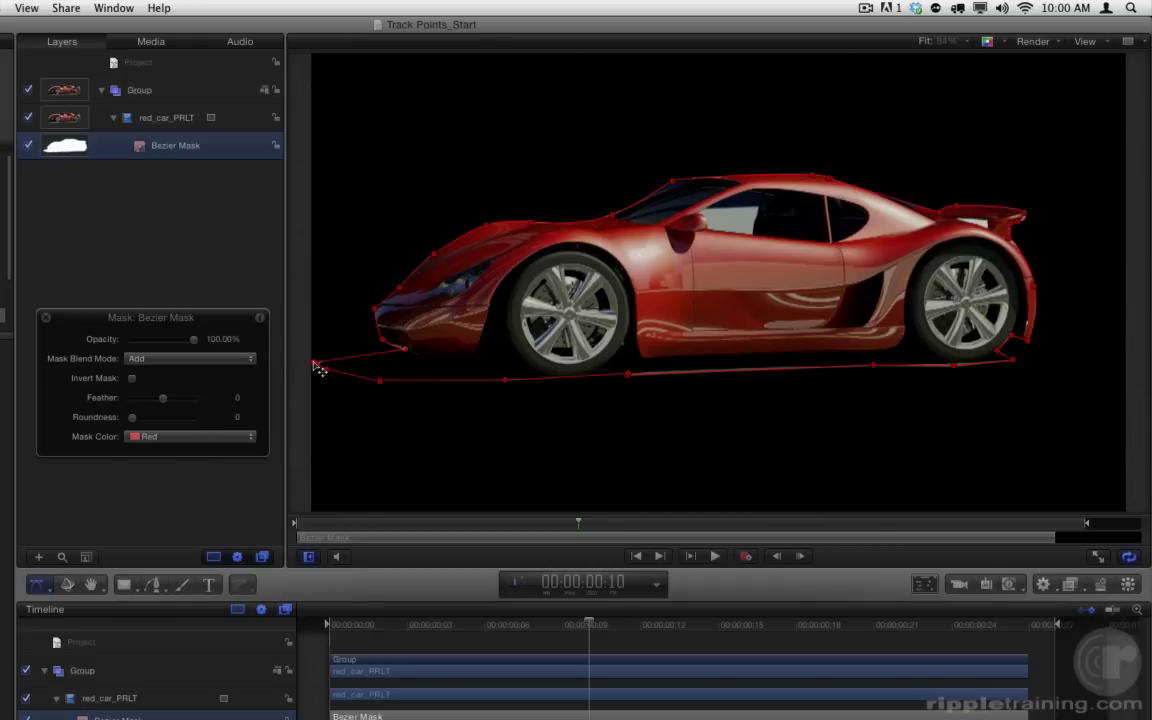
pyautogui.click(314, 364)
# Step: Step through the clip frame by frame from the start to frame 14 to check the mask's fit around the car
pyautogui.moveTo(350, 625); pyautogui.dragTo(314, 630)
pyautogui.press('Right')
pyautogui.press('Right')
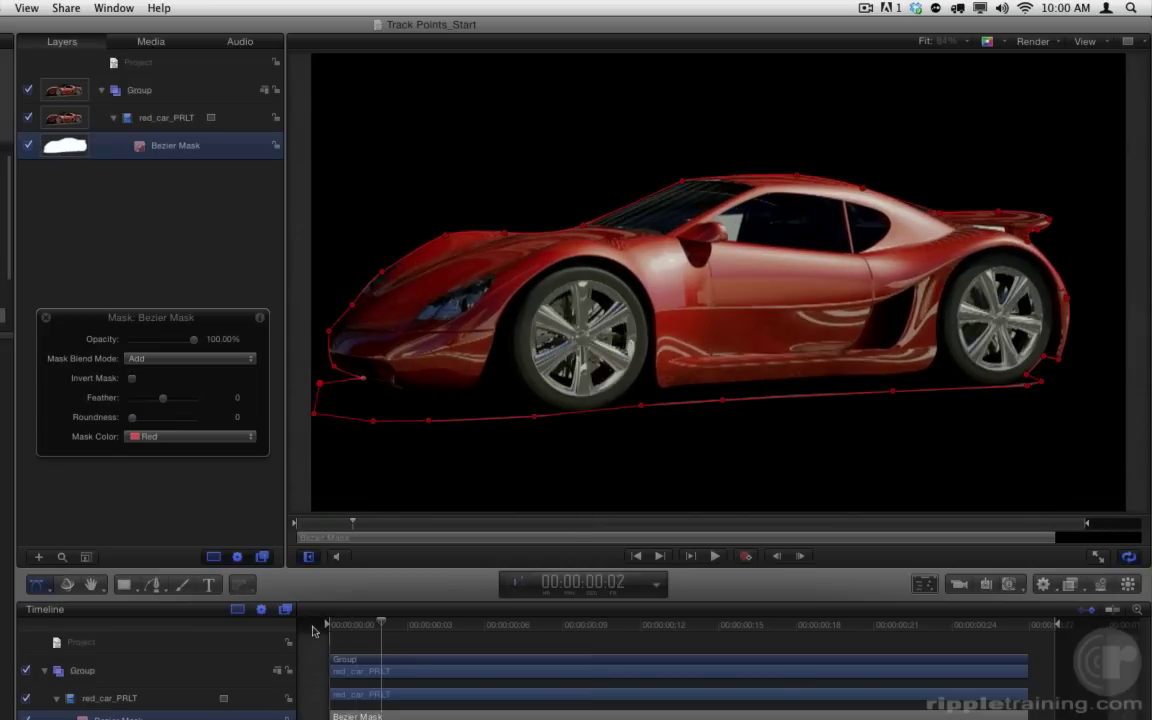
pyautogui.press('Right')
pyautogui.press('Right')
pyautogui.press('Right')
pyautogui.press('Right')
pyautogui.press('Right')
pyautogui.press('Right')
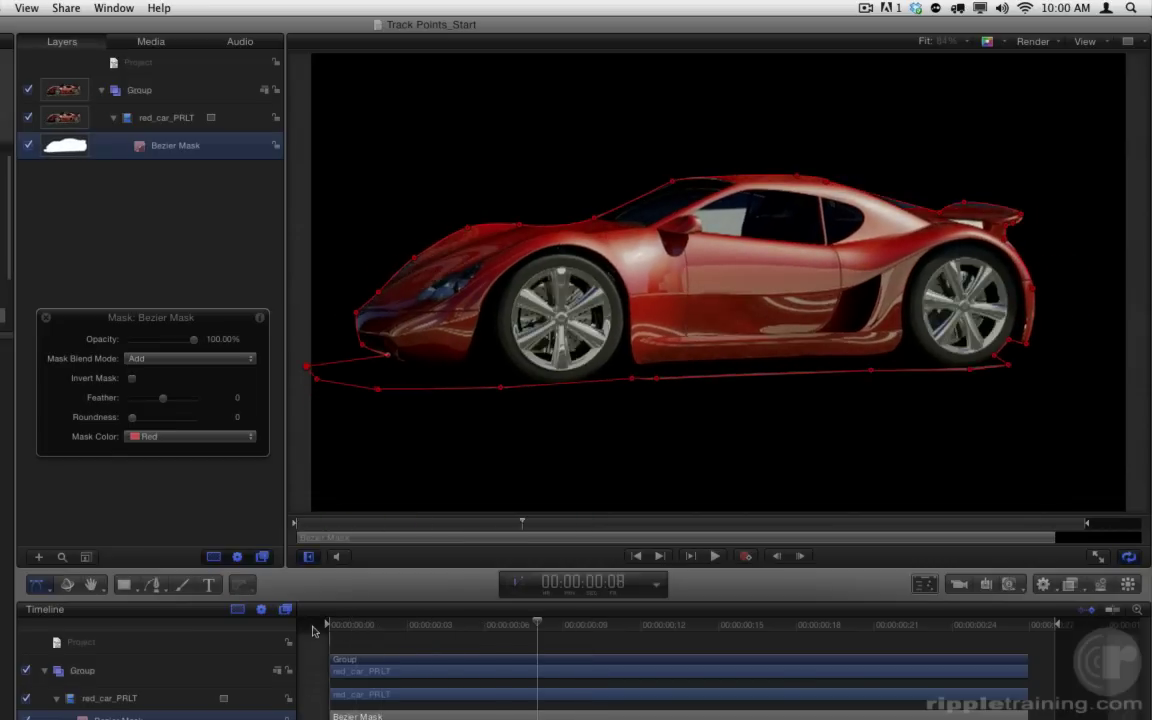
pyautogui.press('Right')
pyautogui.press('Right')
pyautogui.press('Right')
pyautogui.press('Right')
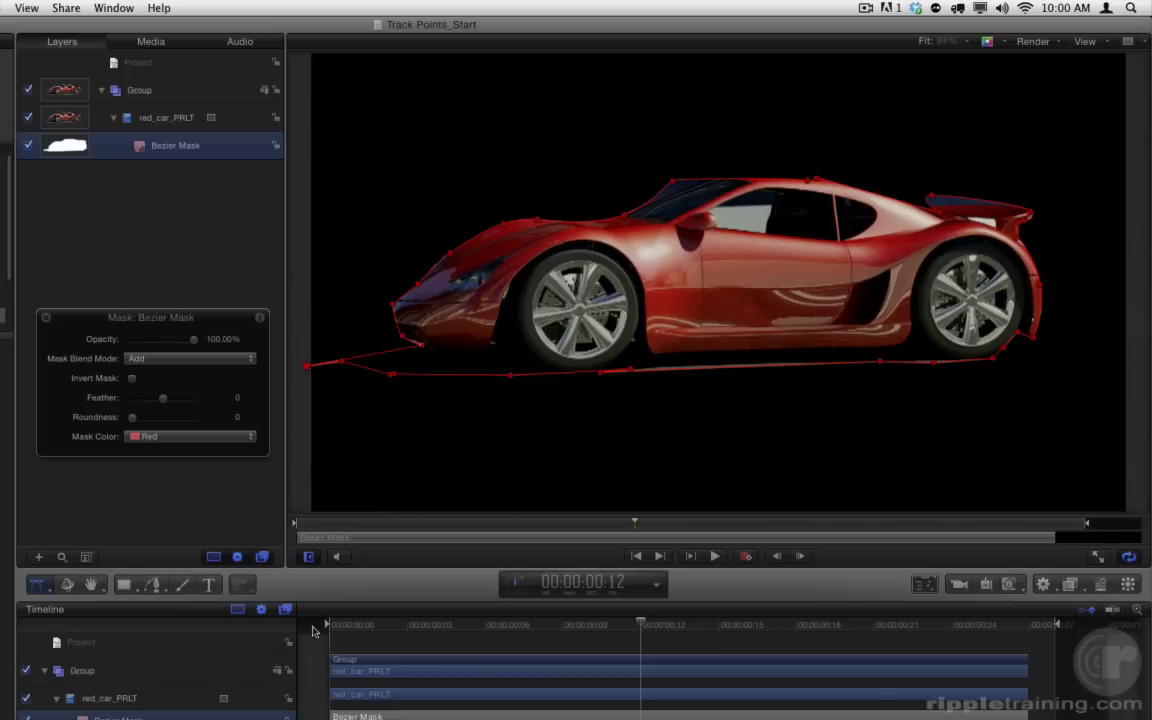
pyautogui.press('Right')
pyautogui.press('Right')
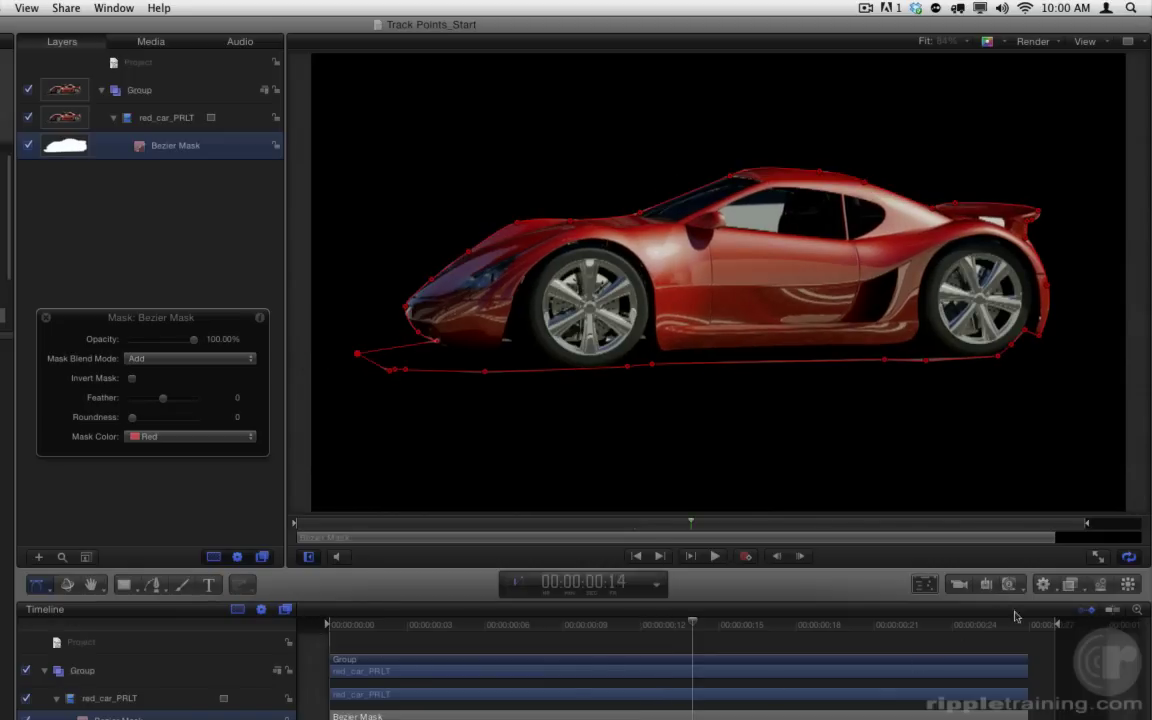
# Step: At frame 26, adjust the mask's control point at the base of the windshield to follow the car's edge
pyautogui.moveTo(1015, 620); pyautogui.dragTo(1001, 626)
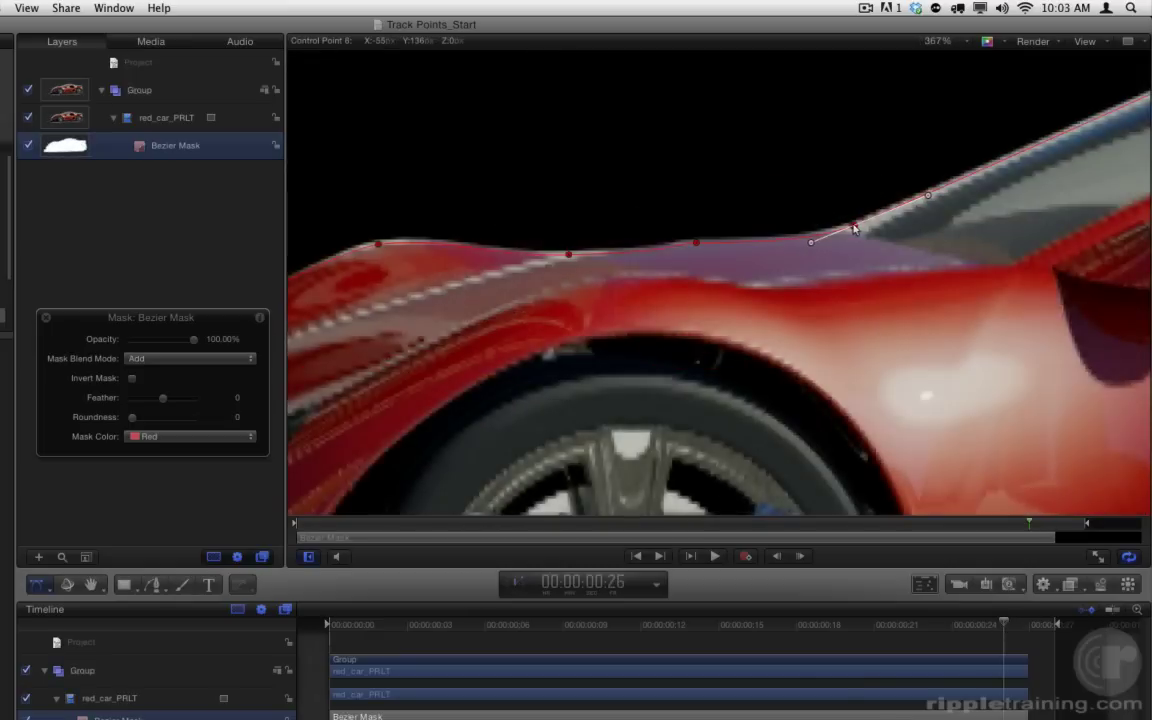
pyautogui.moveTo(854, 229); pyautogui.dragTo(866, 232)
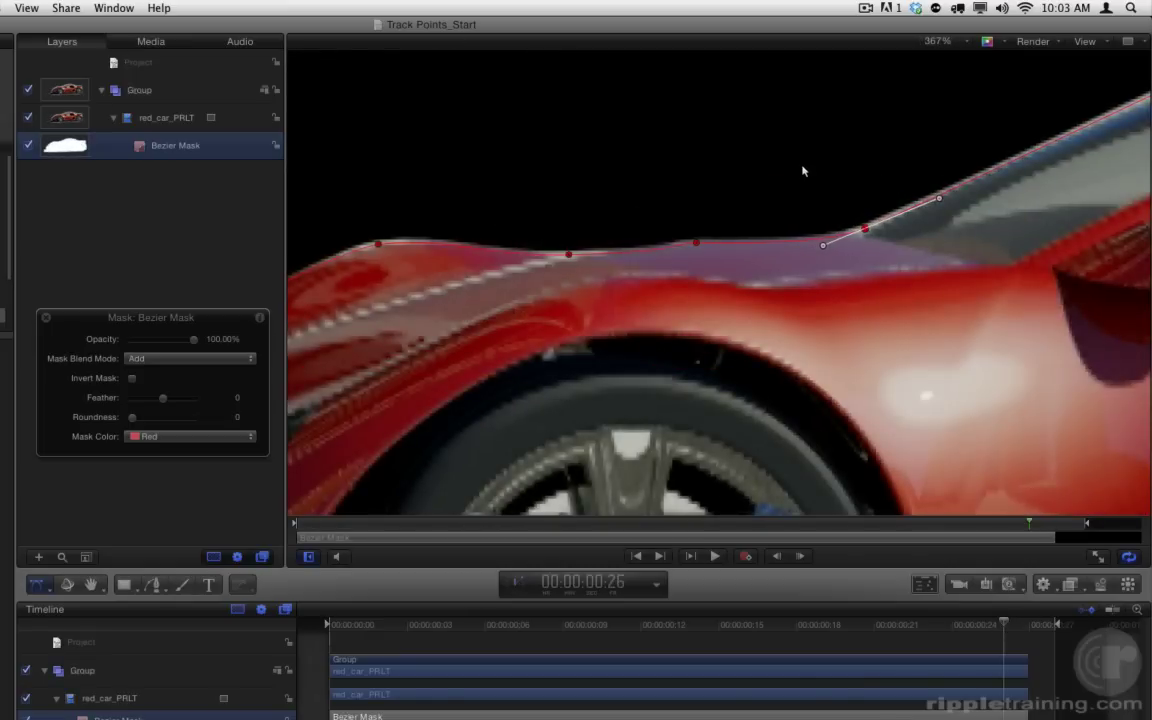
pyautogui.hotkey('shift', 'z')
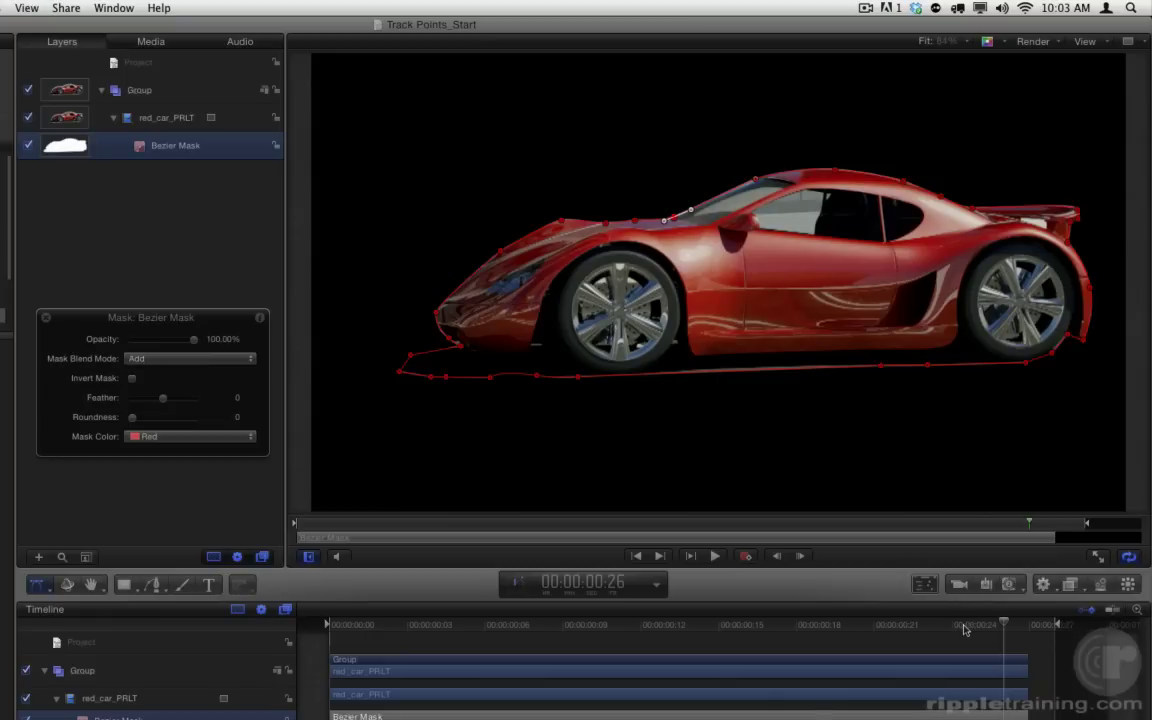
# Step: At frame 21, reposition the mask's stray control points along the nose, hood, roof, rear spoiler and shadow to fit the car
pyautogui.moveTo(965, 628); pyautogui.dragTo(872, 637)
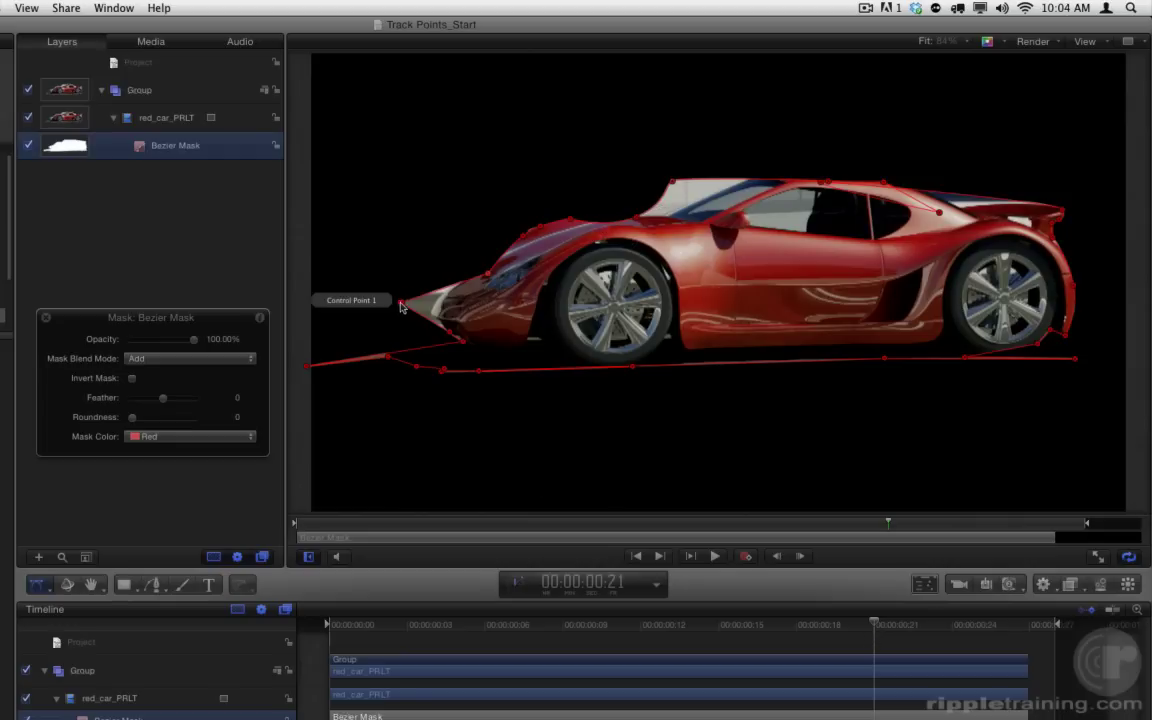
pyautogui.moveTo(400, 302); pyautogui.dragTo(433, 308)
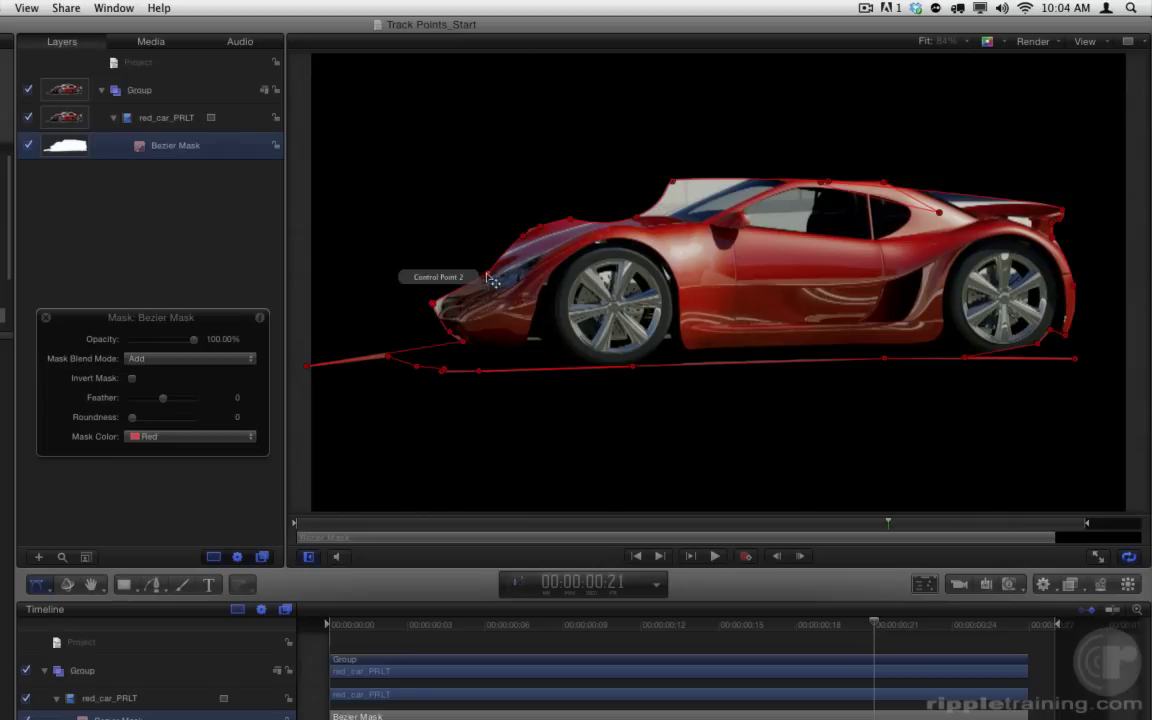
pyautogui.moveTo(440, 251); pyautogui.dragTo(471, 266)
pyautogui.hscroll(5, 471, 266)
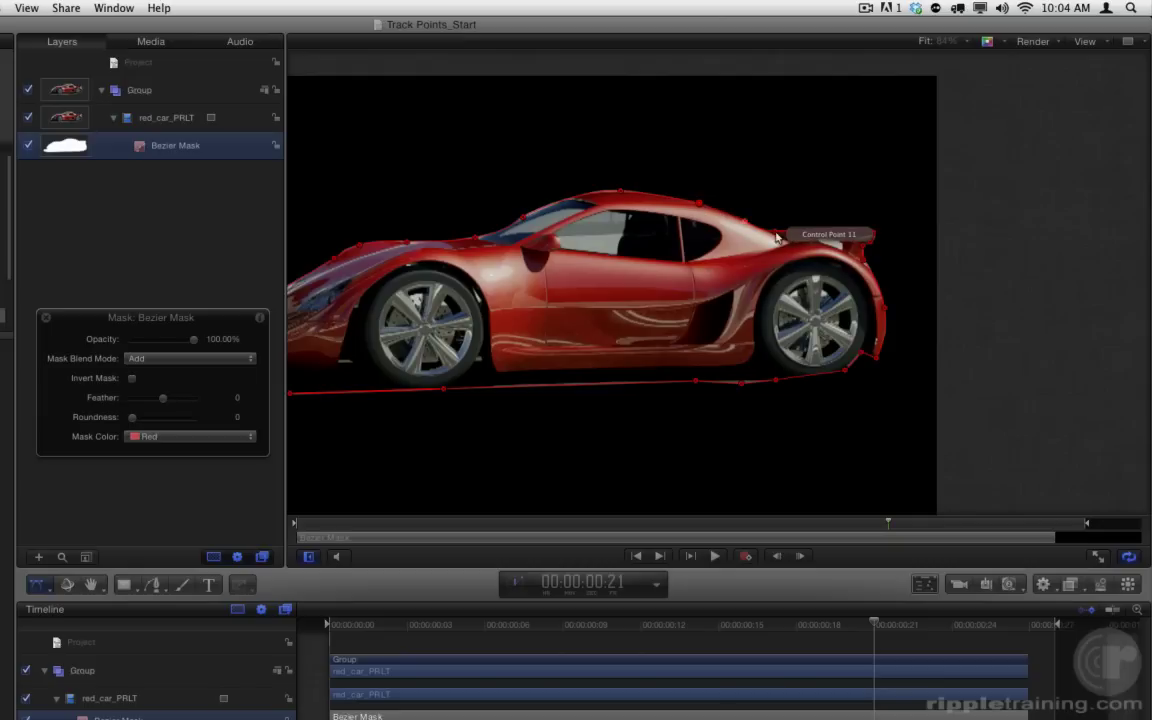
pyautogui.click(778, 236)
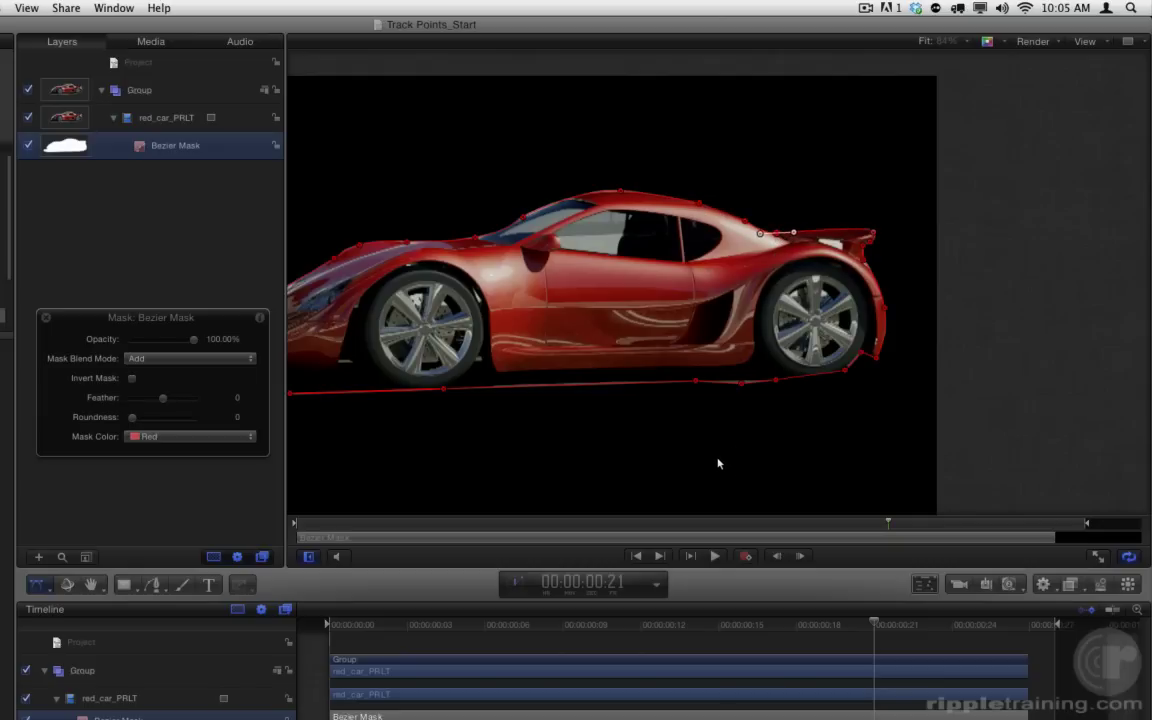
pyautogui.hotkey('shift', 'z')
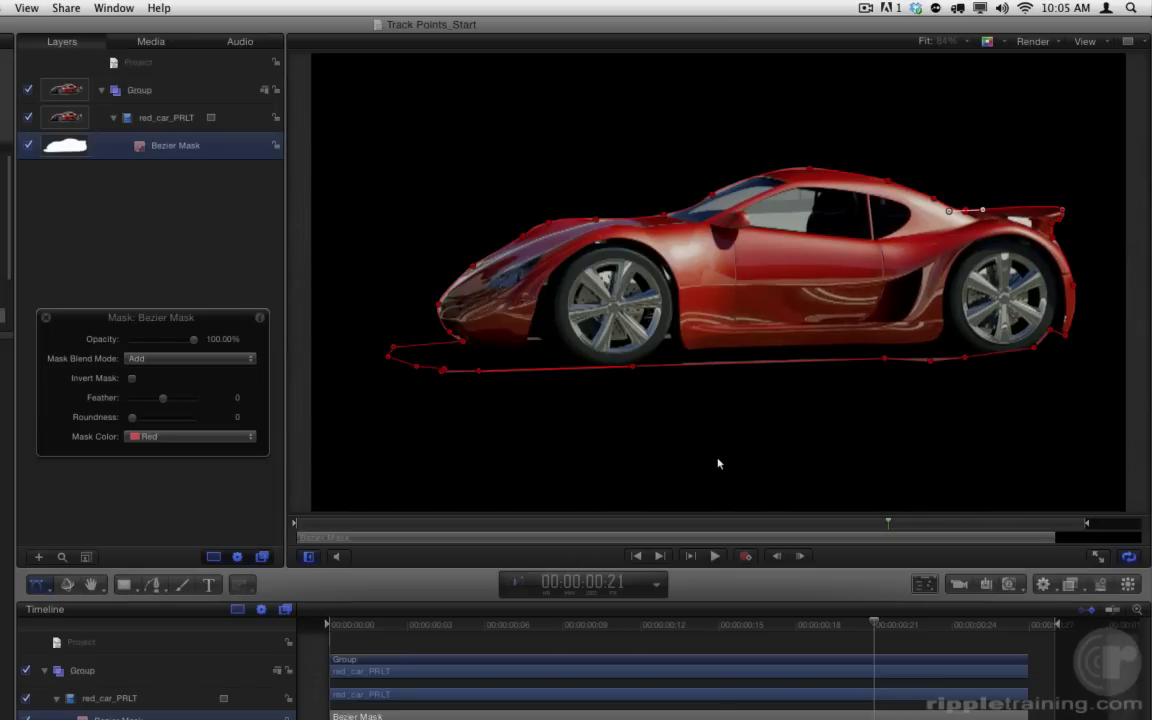
# Step: At frame 18, pull the shadow's front control points in beneath the bumper and fit the point above the headlight to the hood edge
pyautogui.click(790, 624)
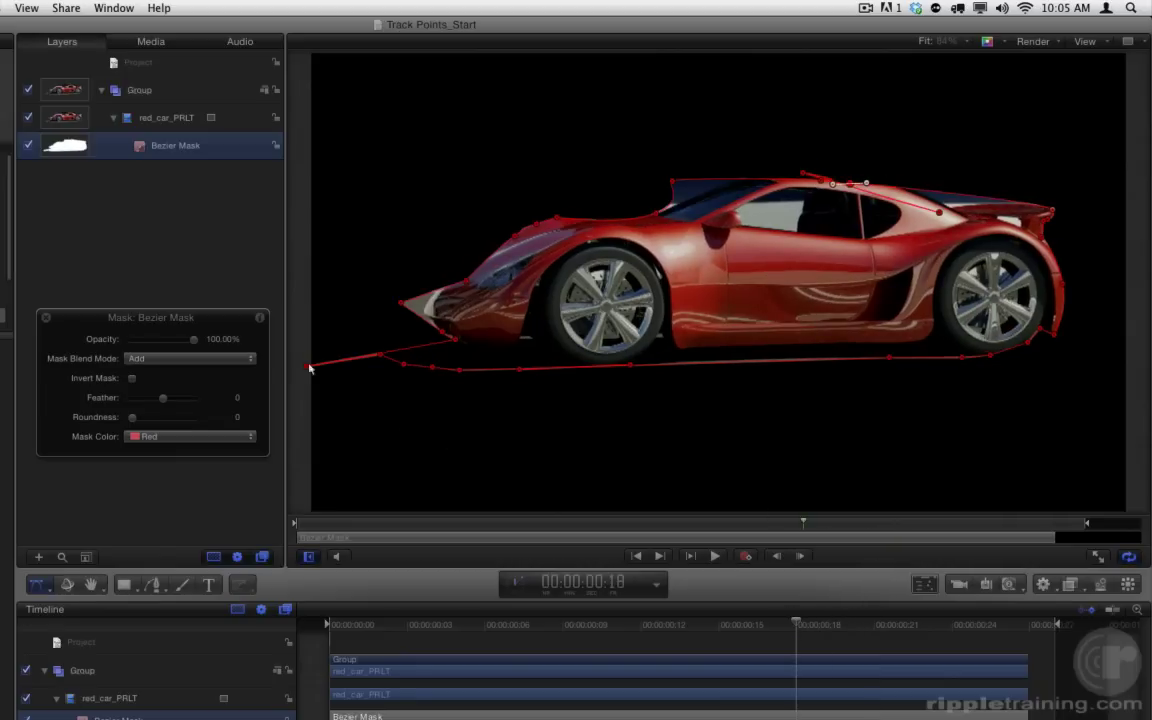
pyautogui.moveTo(309, 368); pyautogui.dragTo(453, 355)
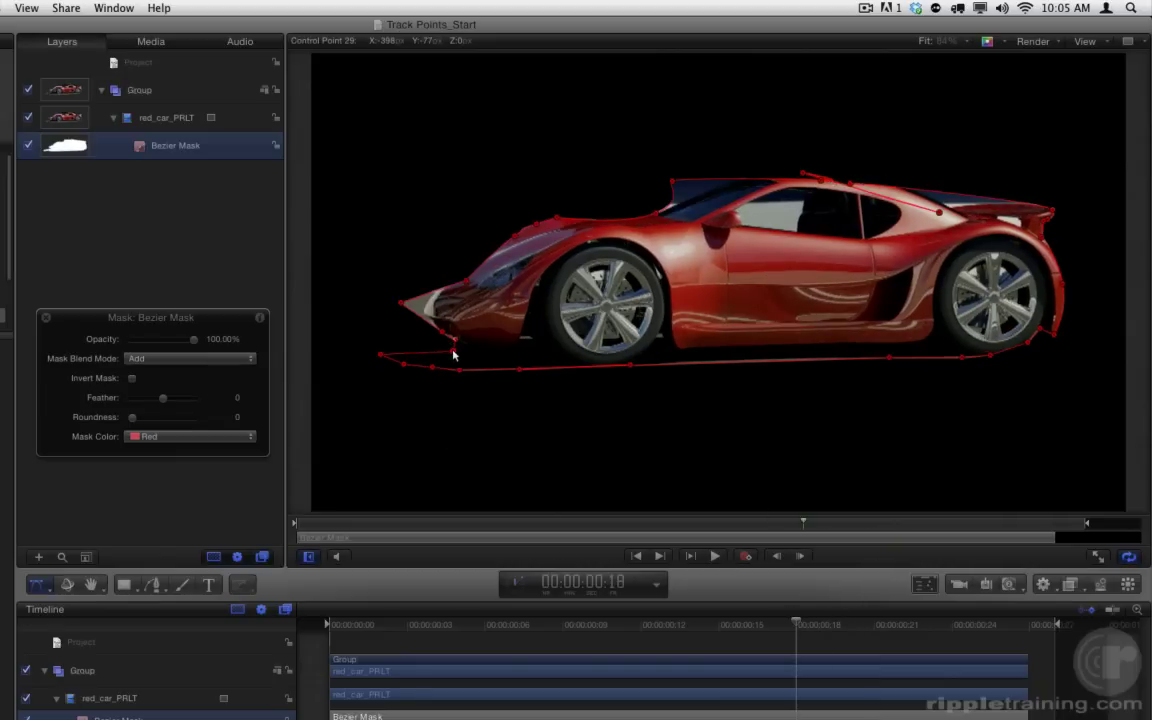
pyautogui.moveTo(381, 357); pyautogui.dragTo(514, 365)
pyautogui.moveTo(432, 368); pyautogui.dragTo(510, 360)
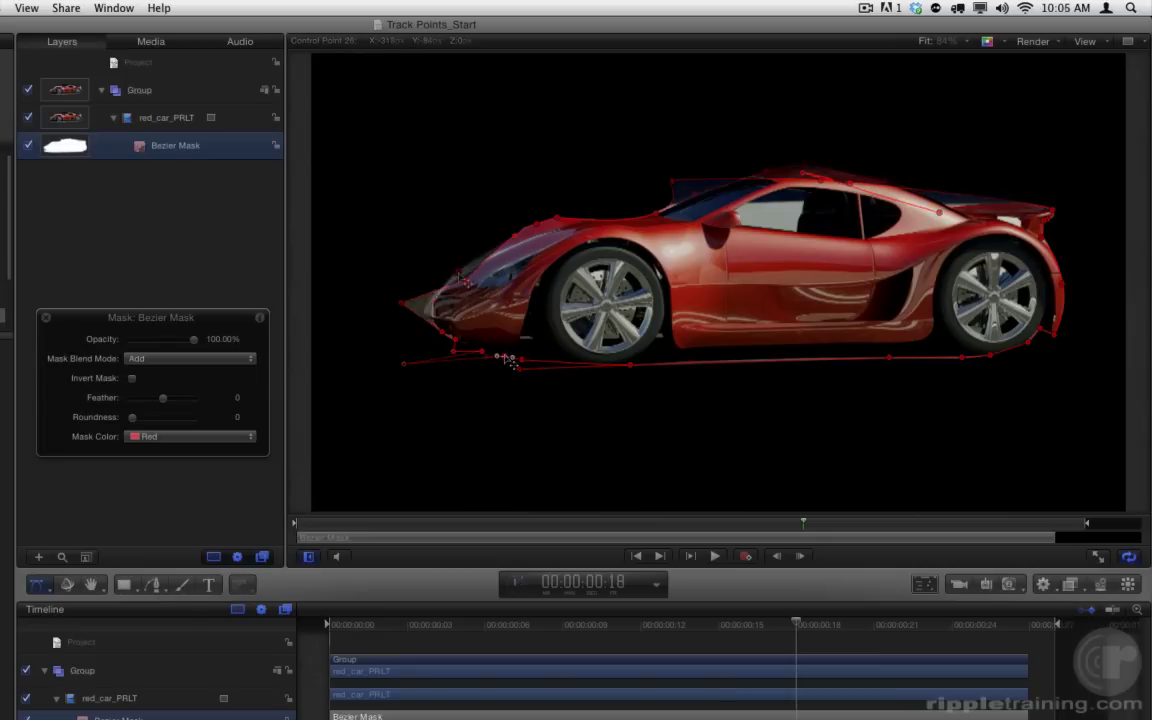
pyautogui.scroll(10, 452, 279)
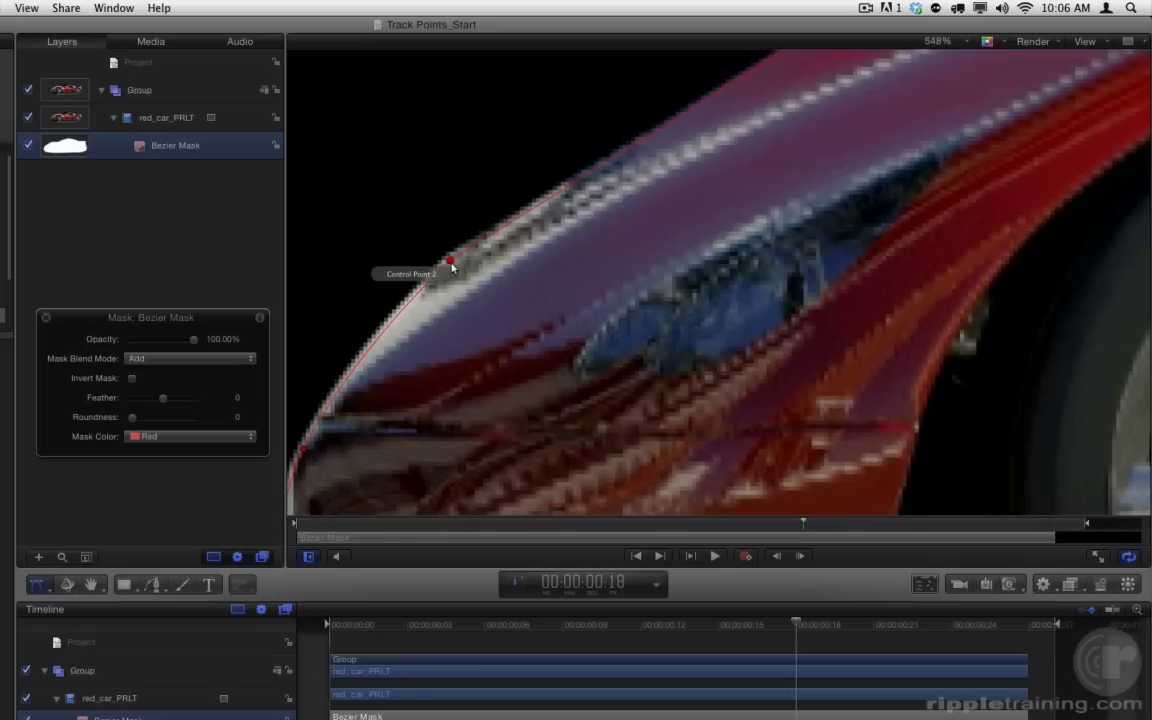
pyautogui.moveTo(446, 258); pyautogui.dragTo(462, 272)
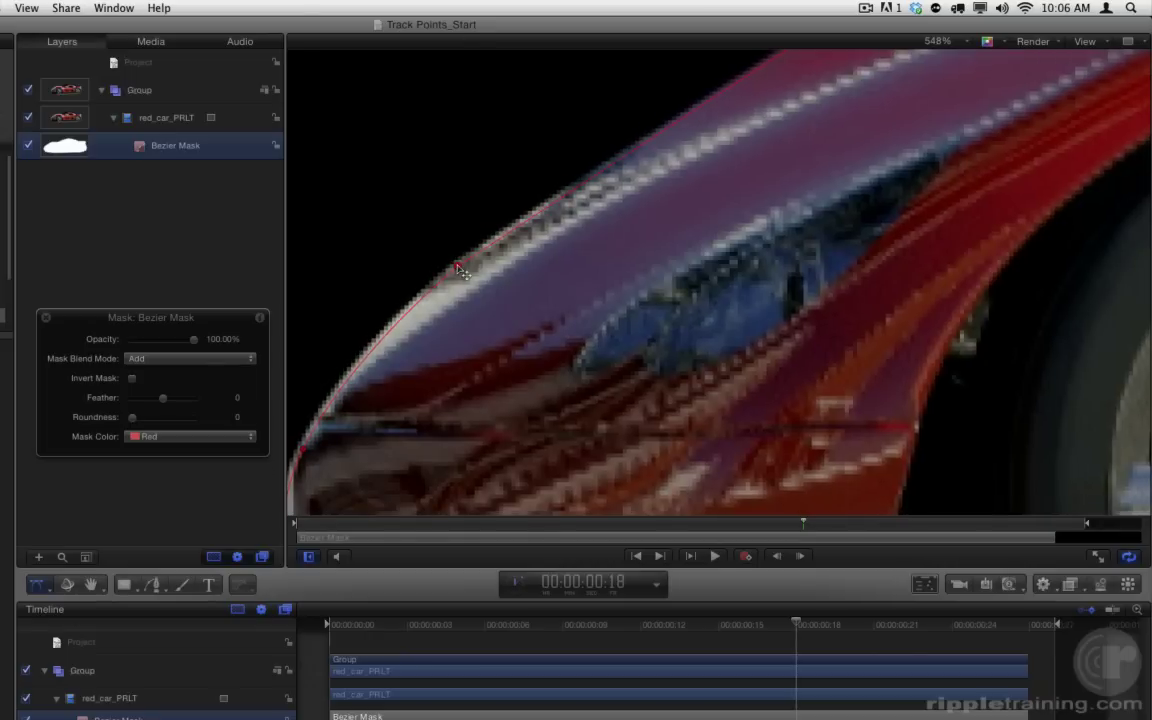